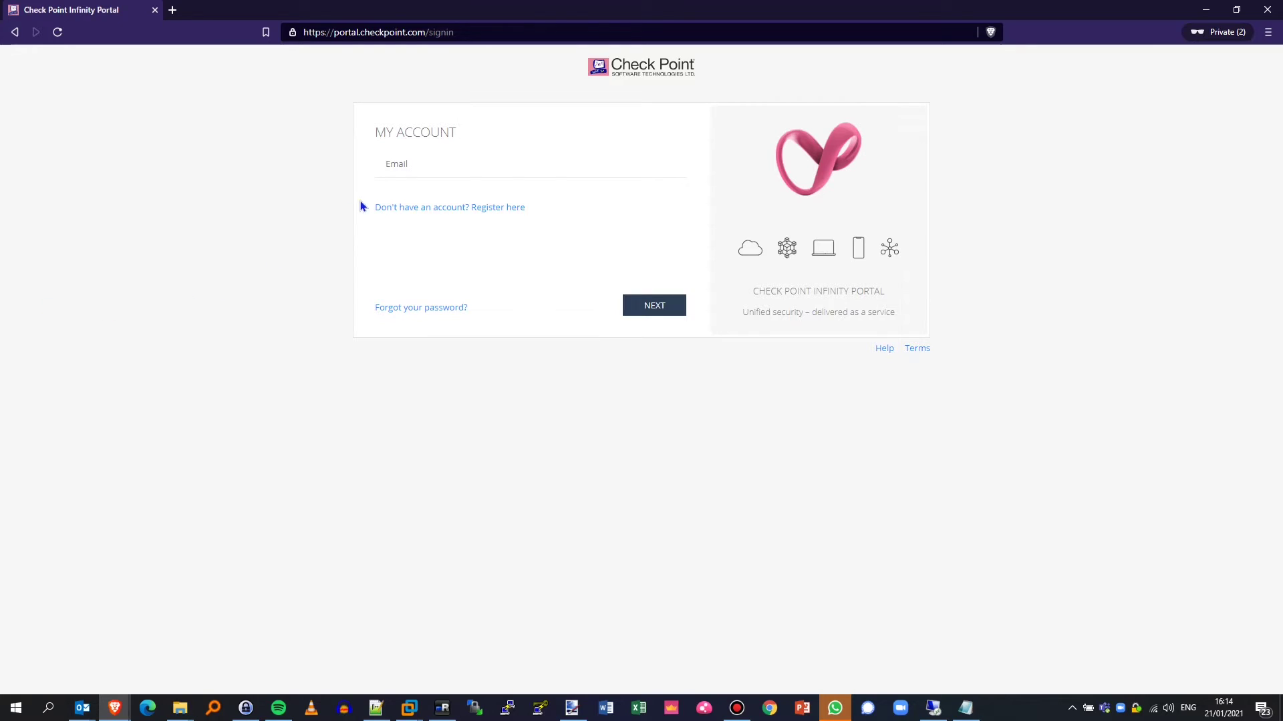
Step: Start a new account registration with company name CompanyXYZ, the user's first name, and autofilled contact details
{"action": "left_click", "coordinate": [415, 208]}
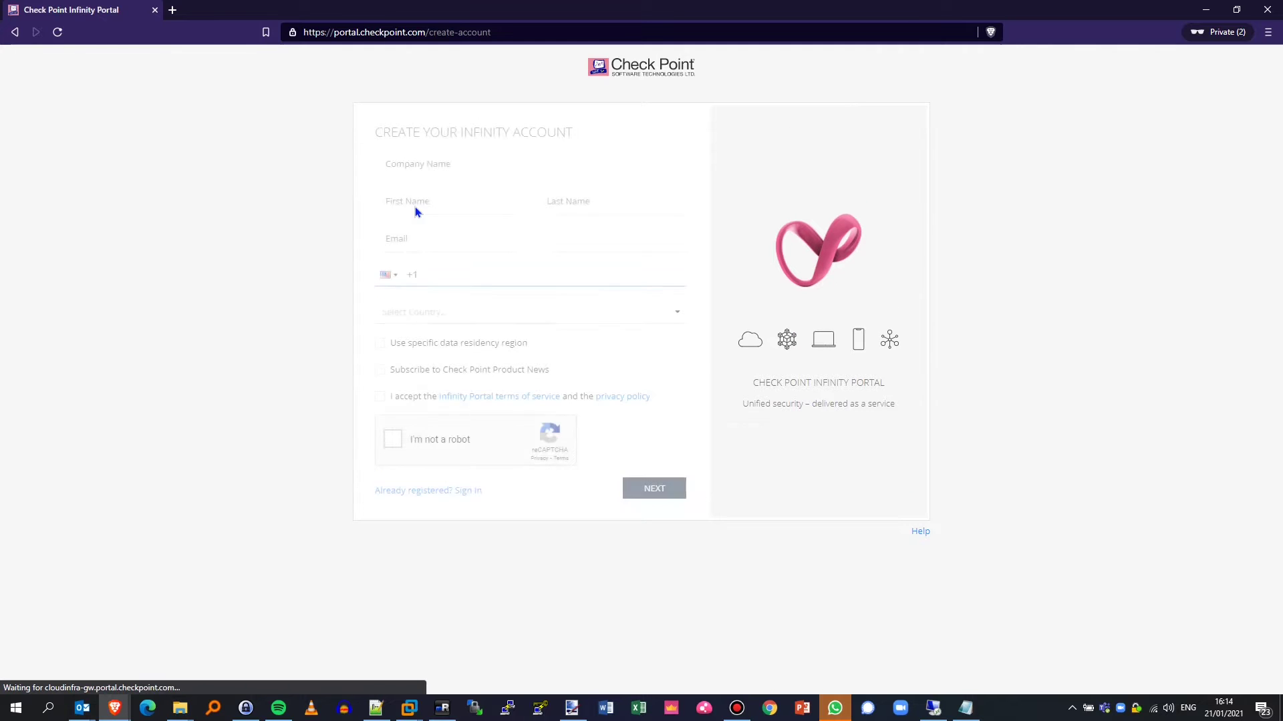
{"action": "left_click", "coordinate": [401, 167]}
{"action": "type", "text": "CompanyXYZ"}
{"action": "left_click", "coordinate": [441, 204]}
{"action": "type", "text": "Matth"}
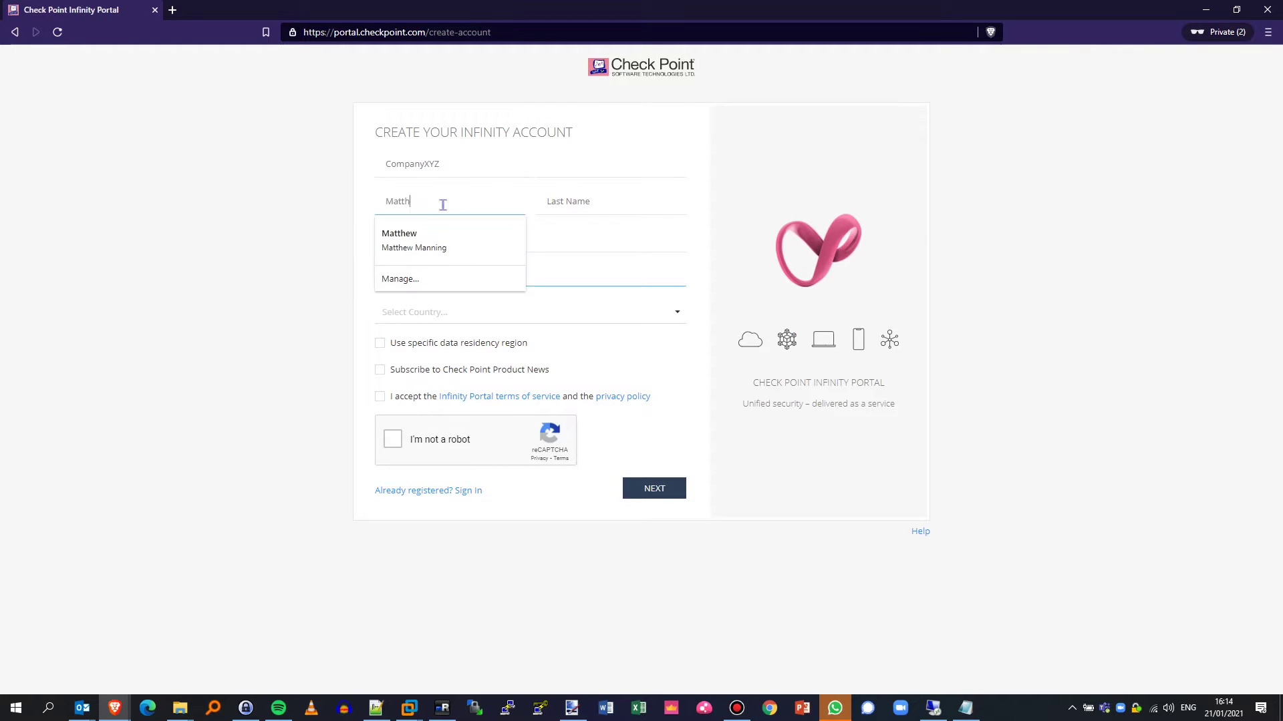
{"action": "left_click", "coordinate": [468, 246]}
Step: Leave data residency unset, pass reCAPTCHA, submit, and follow the welcome email's activation link
{"action": "left_click", "coordinate": [471, 337]}
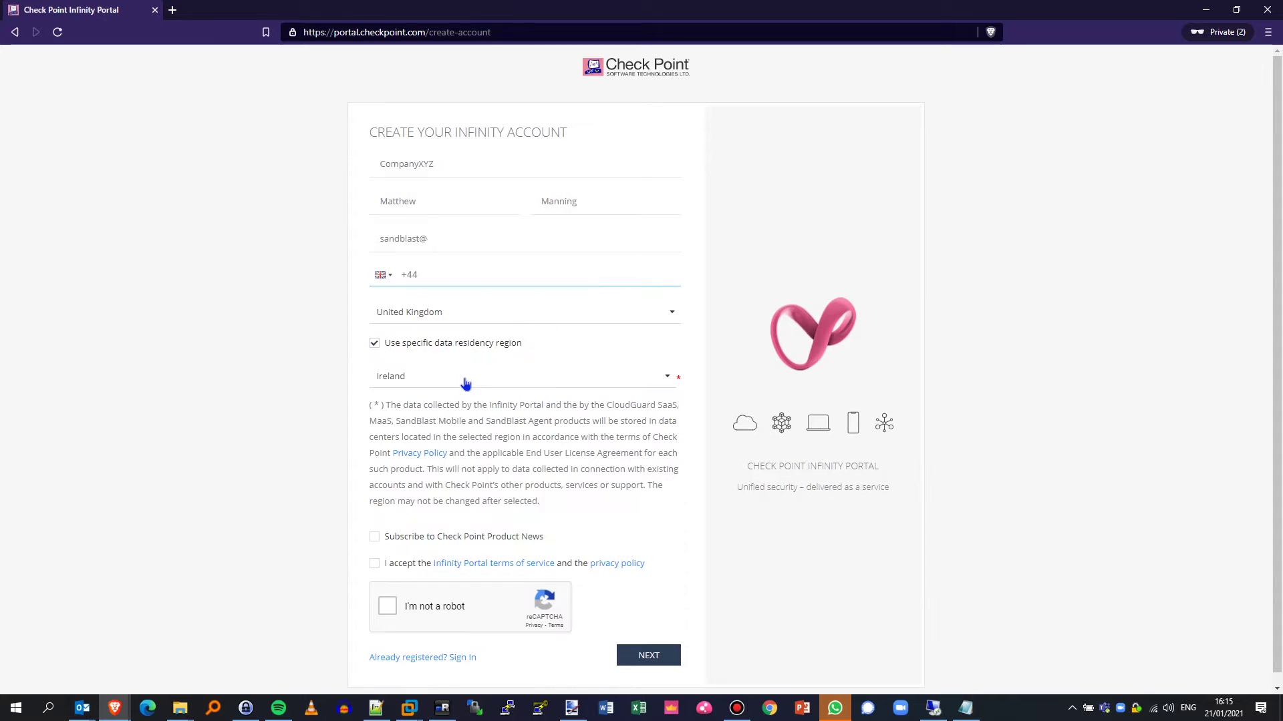
{"action": "left_click", "coordinate": [461, 382]}
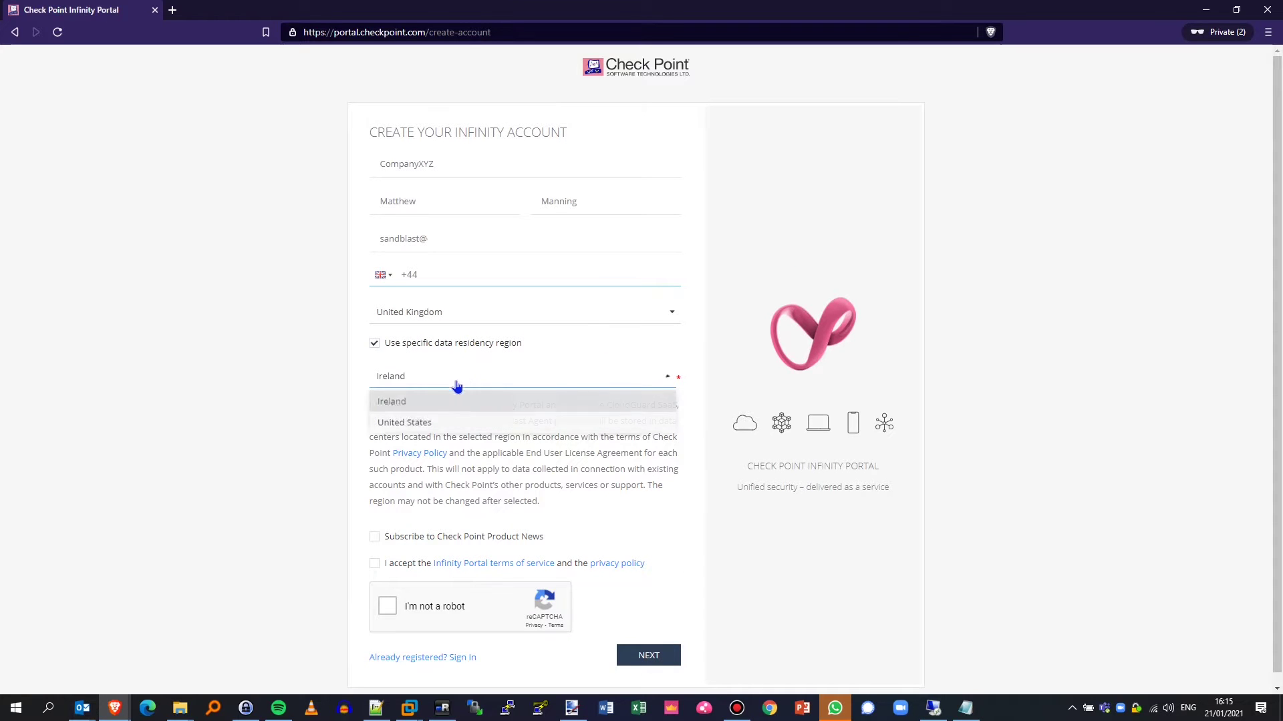
{"action": "left_click", "coordinate": [415, 404]}
{"action": "left_click", "coordinate": [374, 345]}
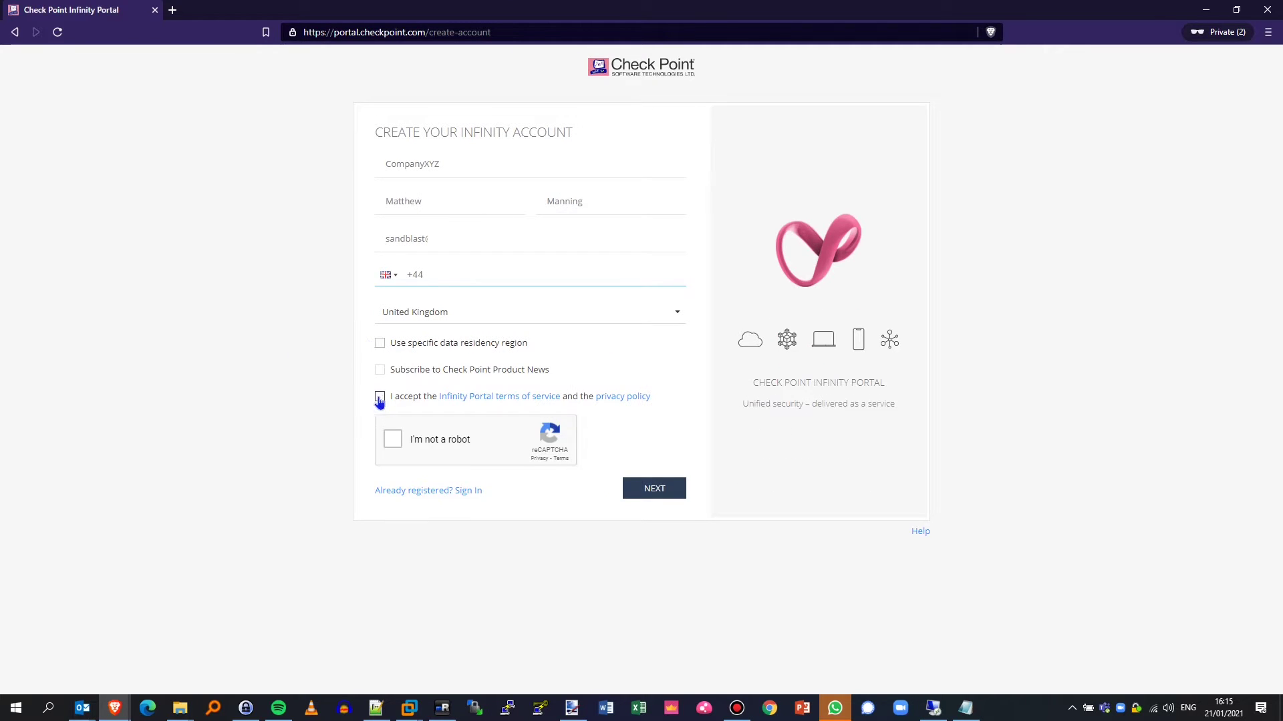
{"action": "left_click", "coordinate": [393, 439]}
{"action": "left_click", "coordinate": [659, 494]}
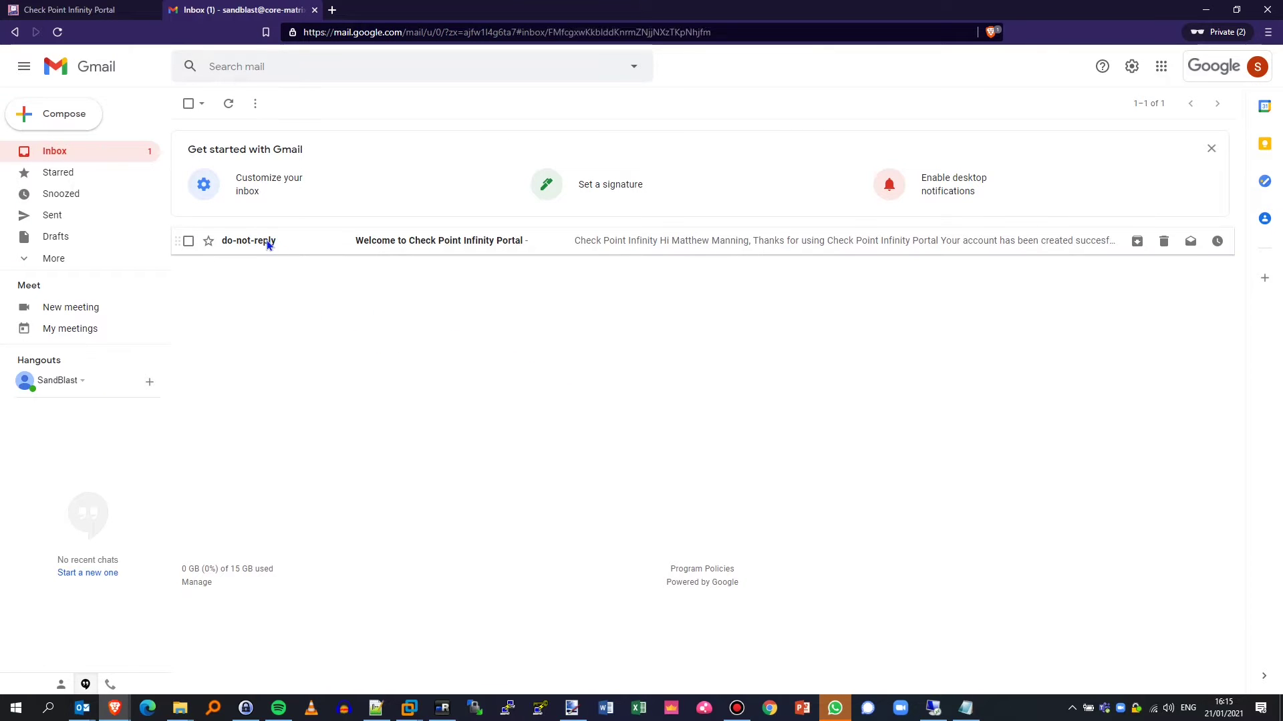
{"action": "left_click", "coordinate": [266, 241]}
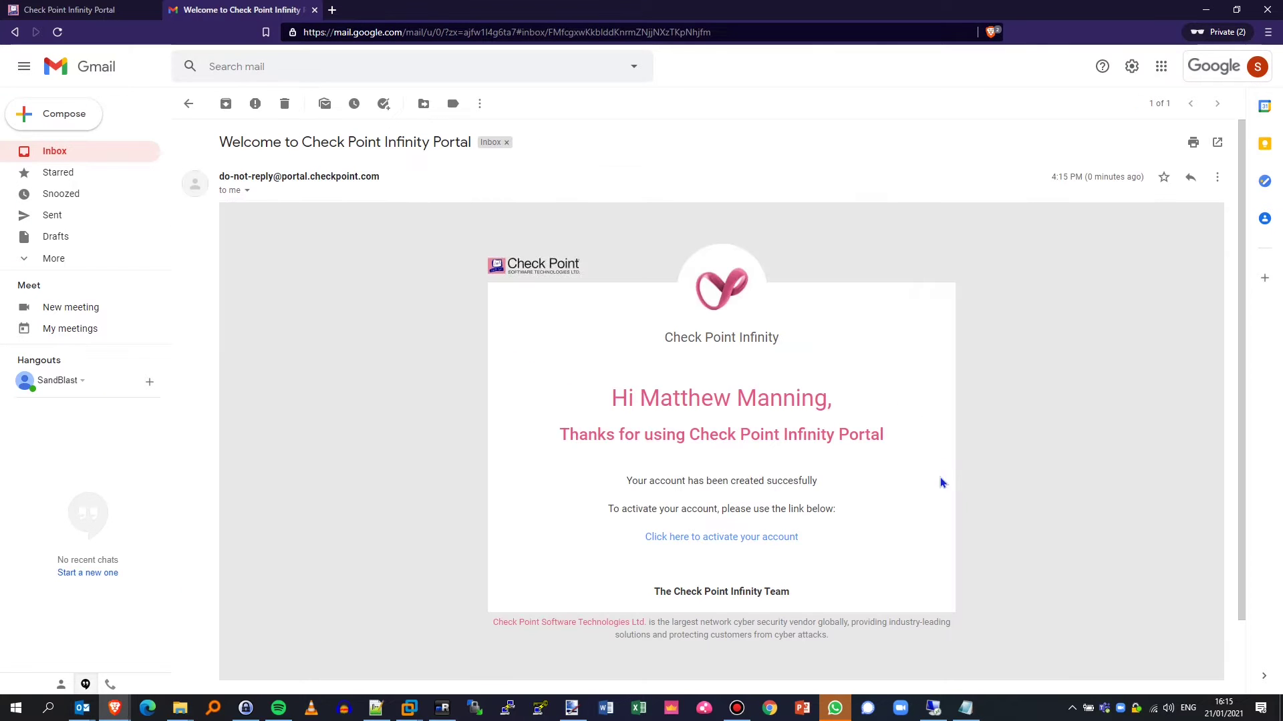
{"action": "left_click", "coordinate": [760, 539]}
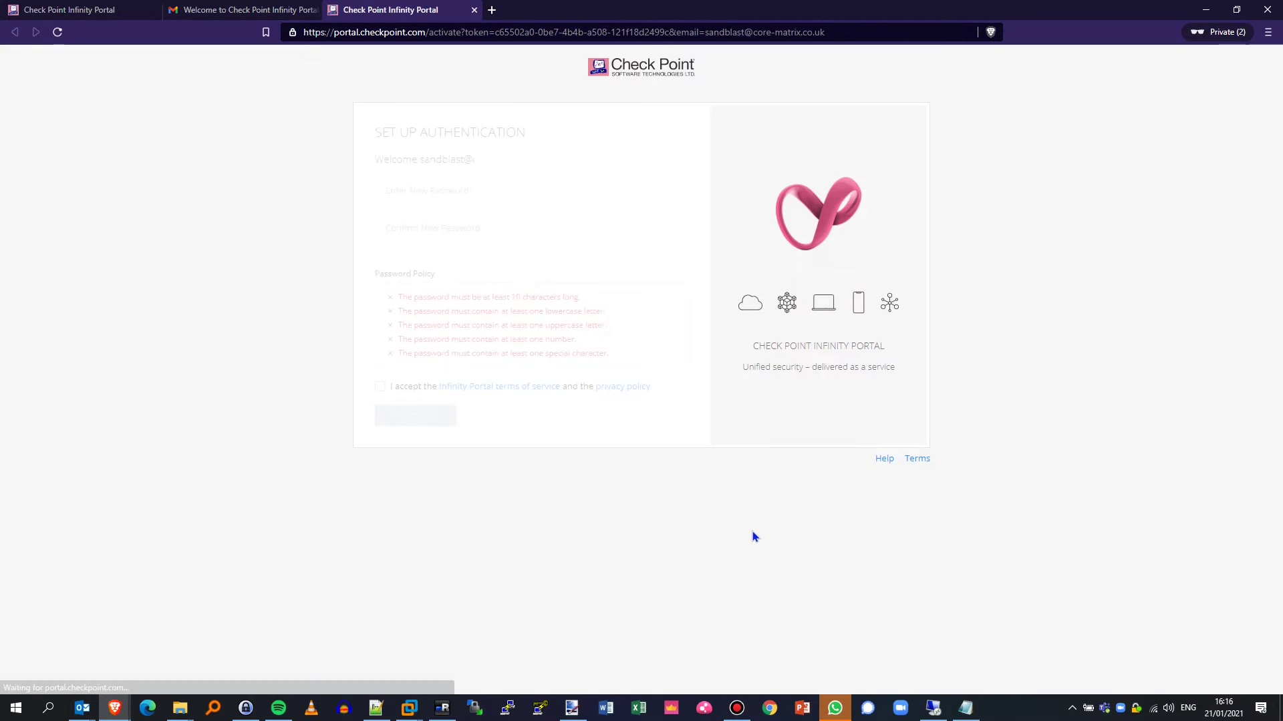
Step: Accept the terms, set and confirm a new account password, activate, and return to sign-in
{"action": "left_click", "coordinate": [379, 386]}
{"action": "left_click", "coordinate": [512, 191]}
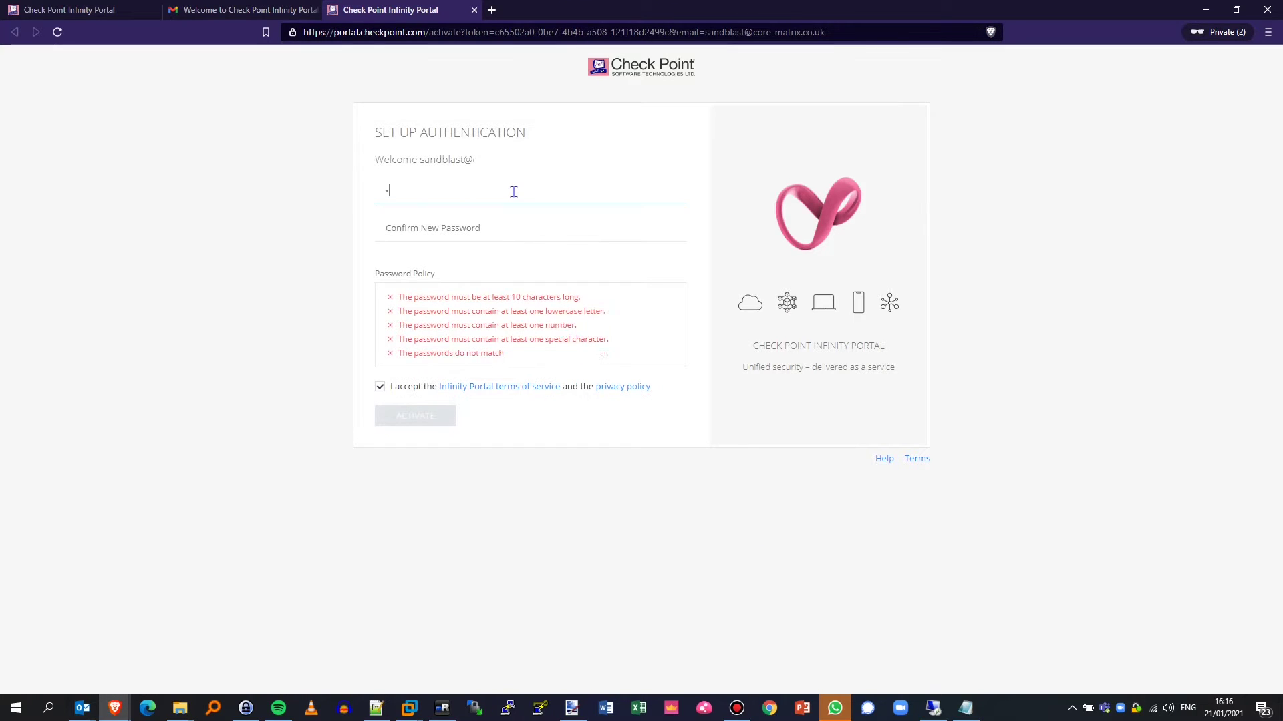
{"action": "type", "text": "•••••••••••"}
{"action": "key", "text": "Tab"}
{"action": "type", "text": "•••••••••••"}
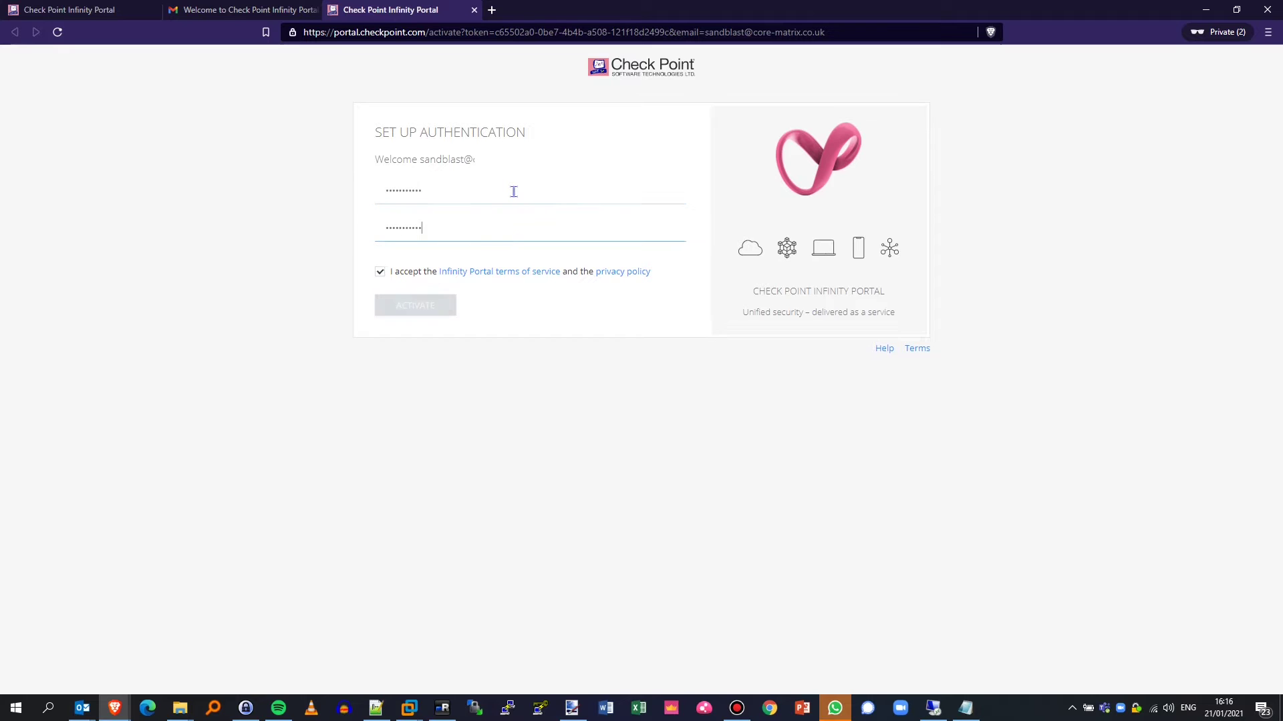
{"action": "left_click", "coordinate": [450, 309]}
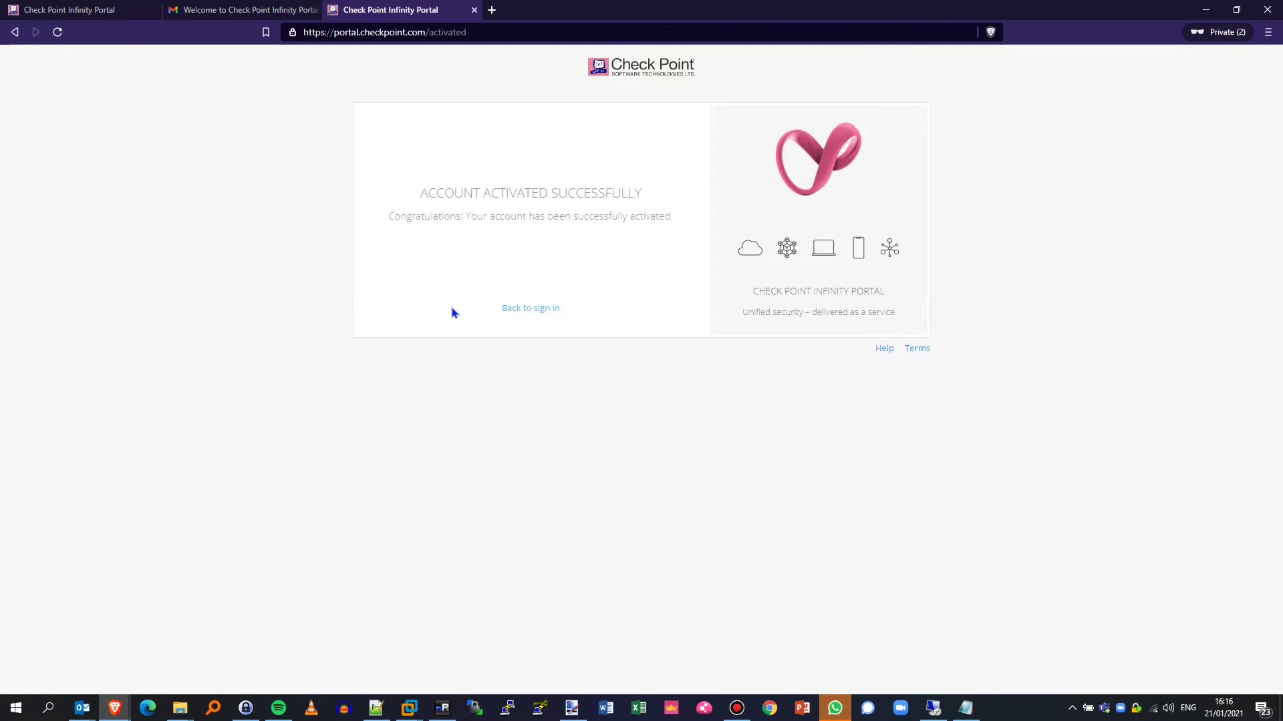
{"action": "left_click", "coordinate": [554, 312]}
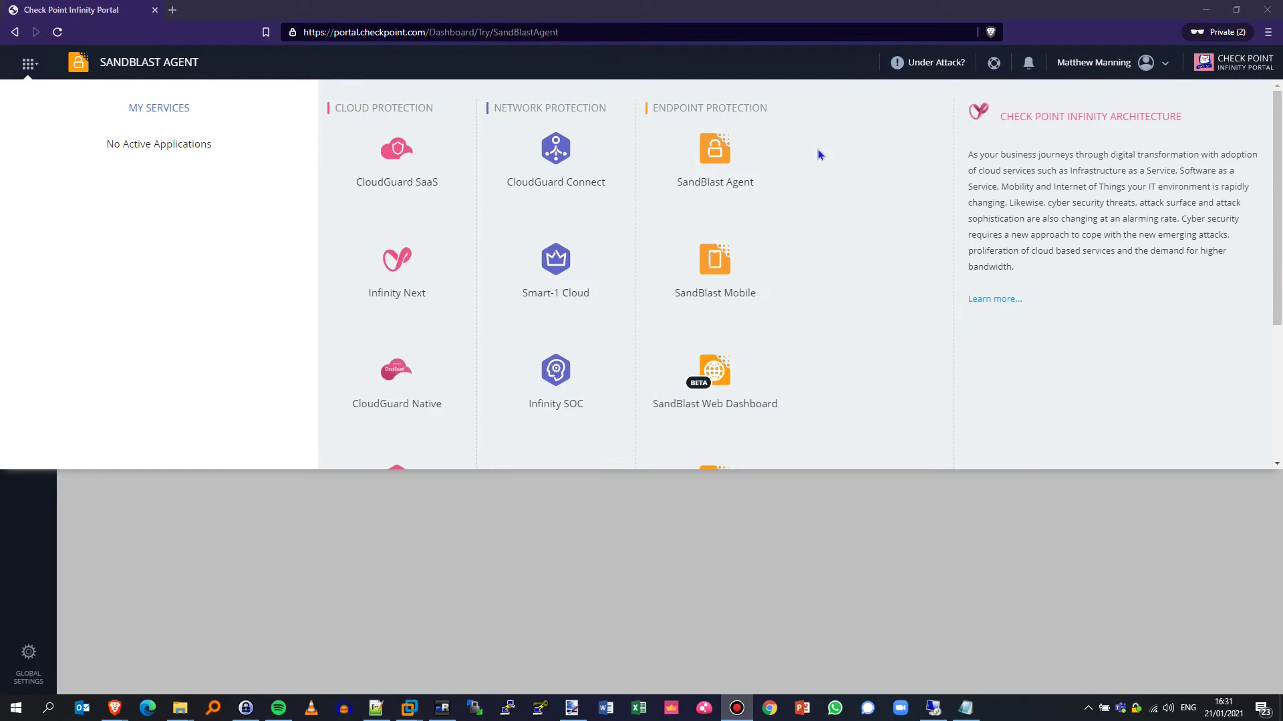
Step: Accept the SandBlast Agent trial terms and create the CompanyXYZ management service hosted in Europe
{"action": "left_click", "coordinate": [729, 167]}
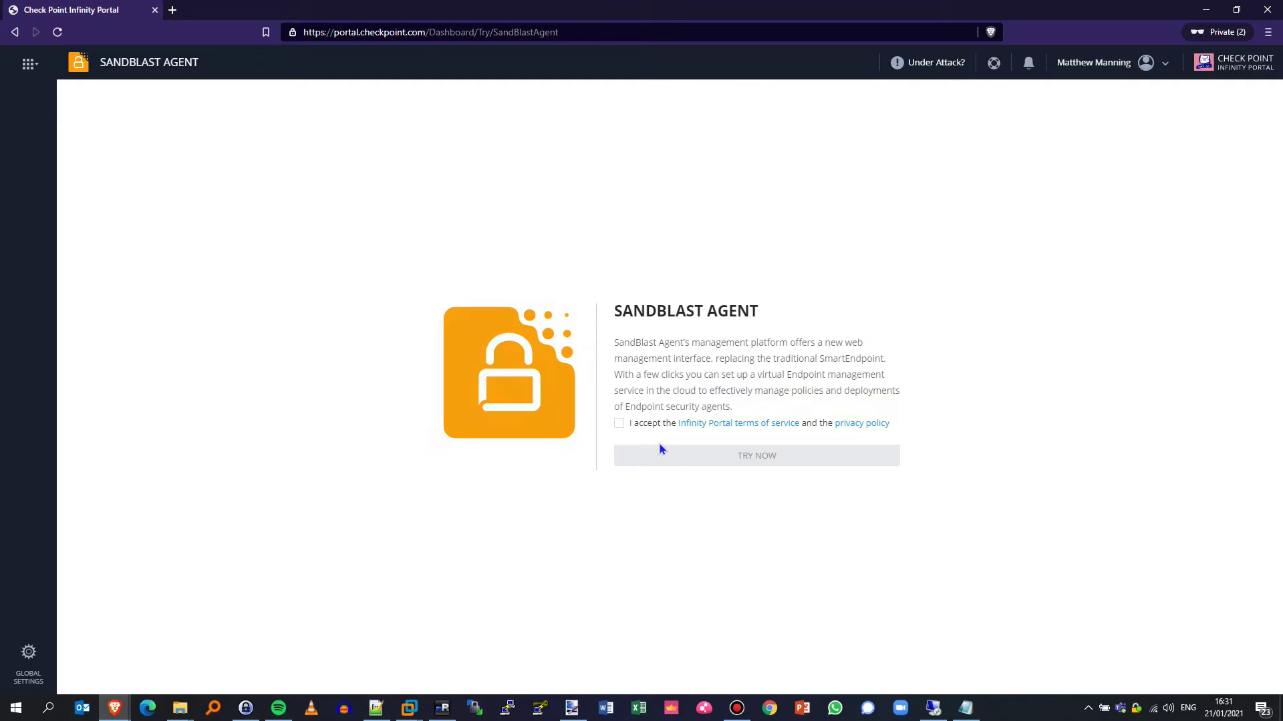
{"action": "left_click", "coordinate": [618, 423]}
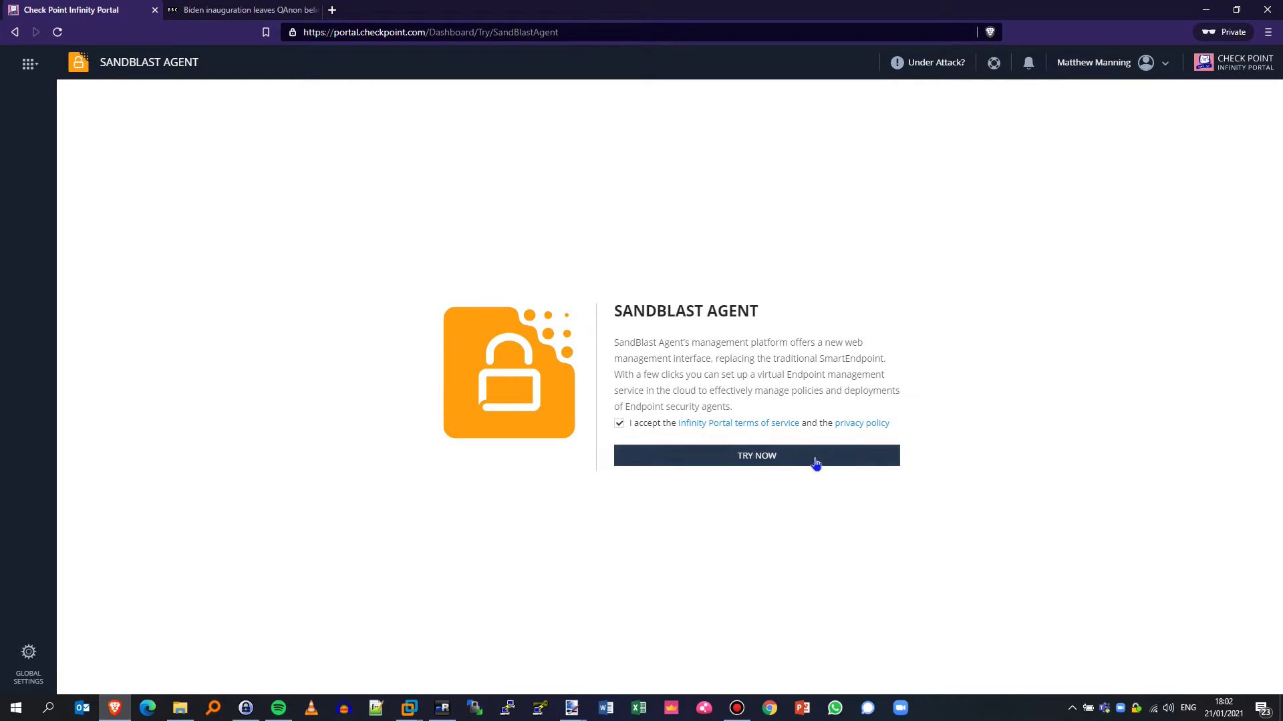
{"action": "left_click", "coordinate": [815, 463]}
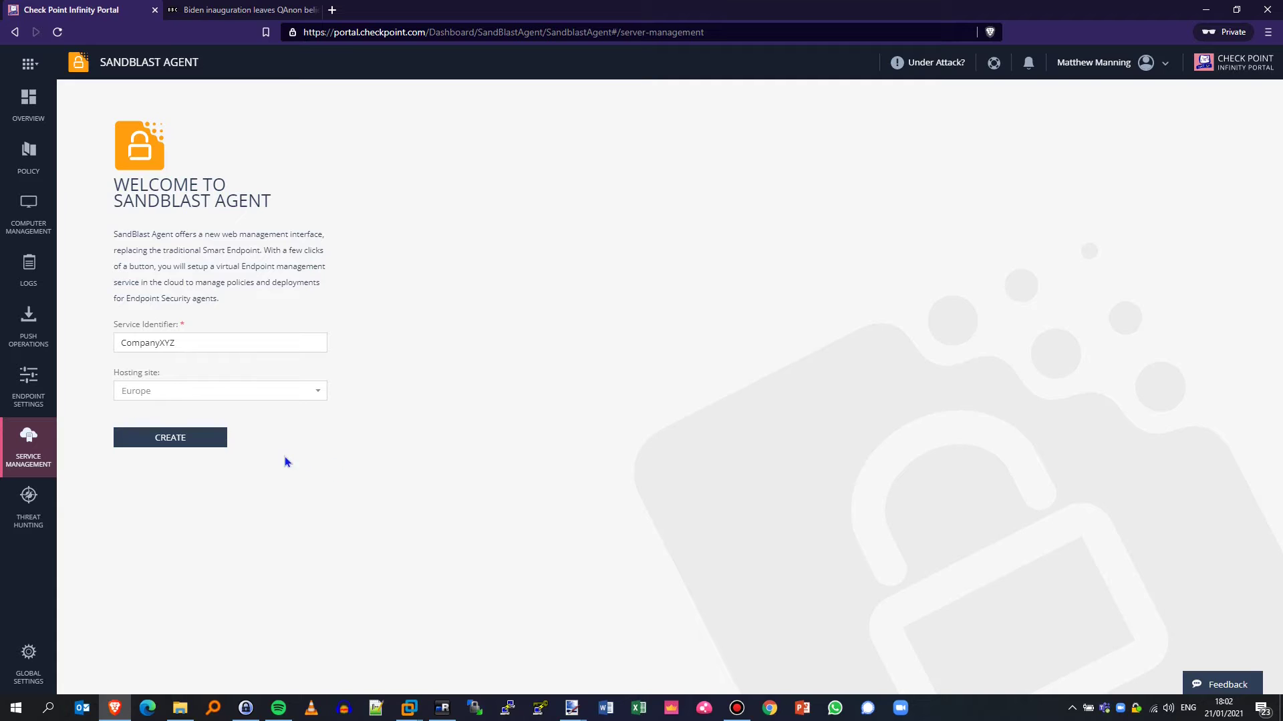
{"action": "left_click", "coordinate": [211, 445]}
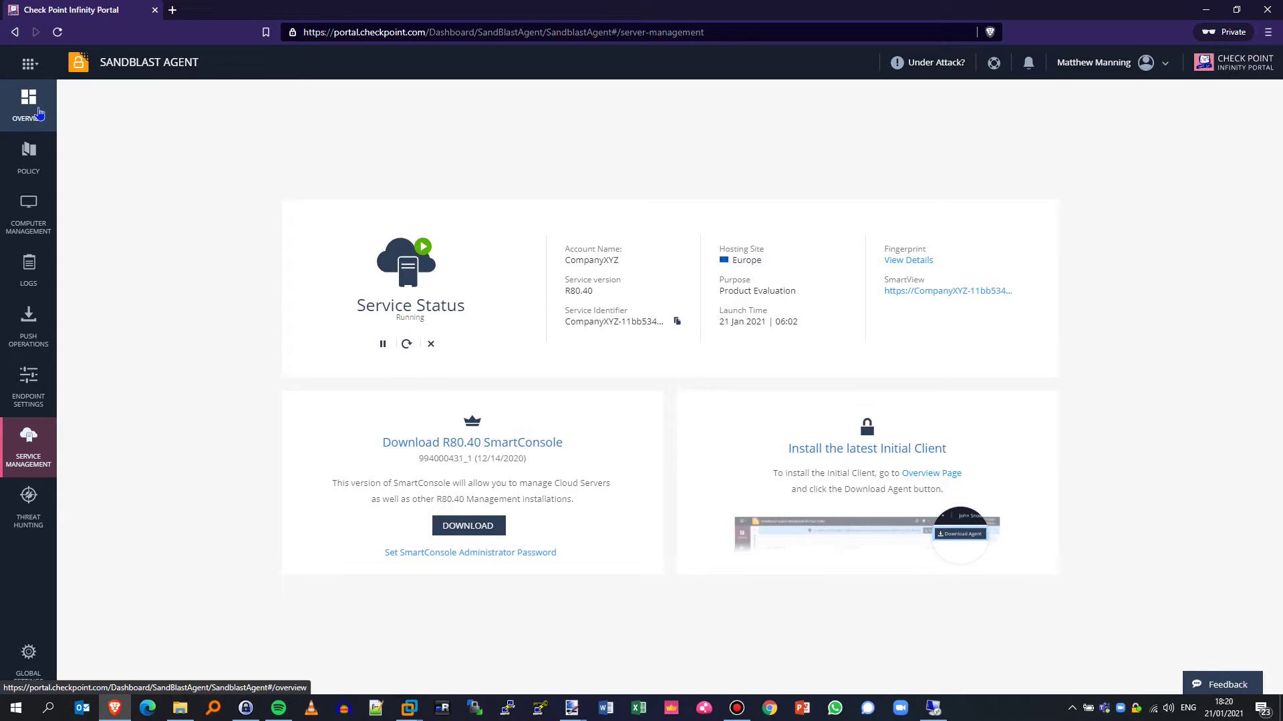
Step: Review the SandBlast Agent operational overview, then bring up the Threat Prevention policy rules
{"action": "left_click", "coordinate": [39, 113]}
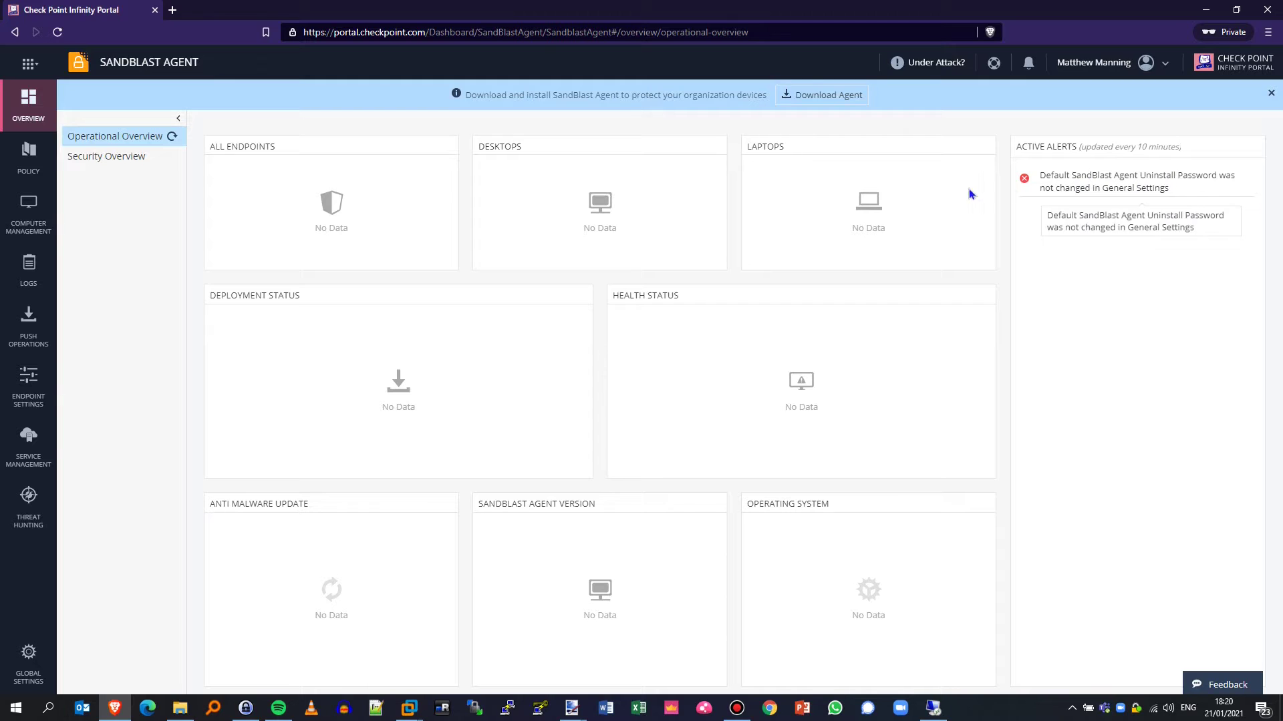
{"action": "left_click", "coordinate": [37, 167]}
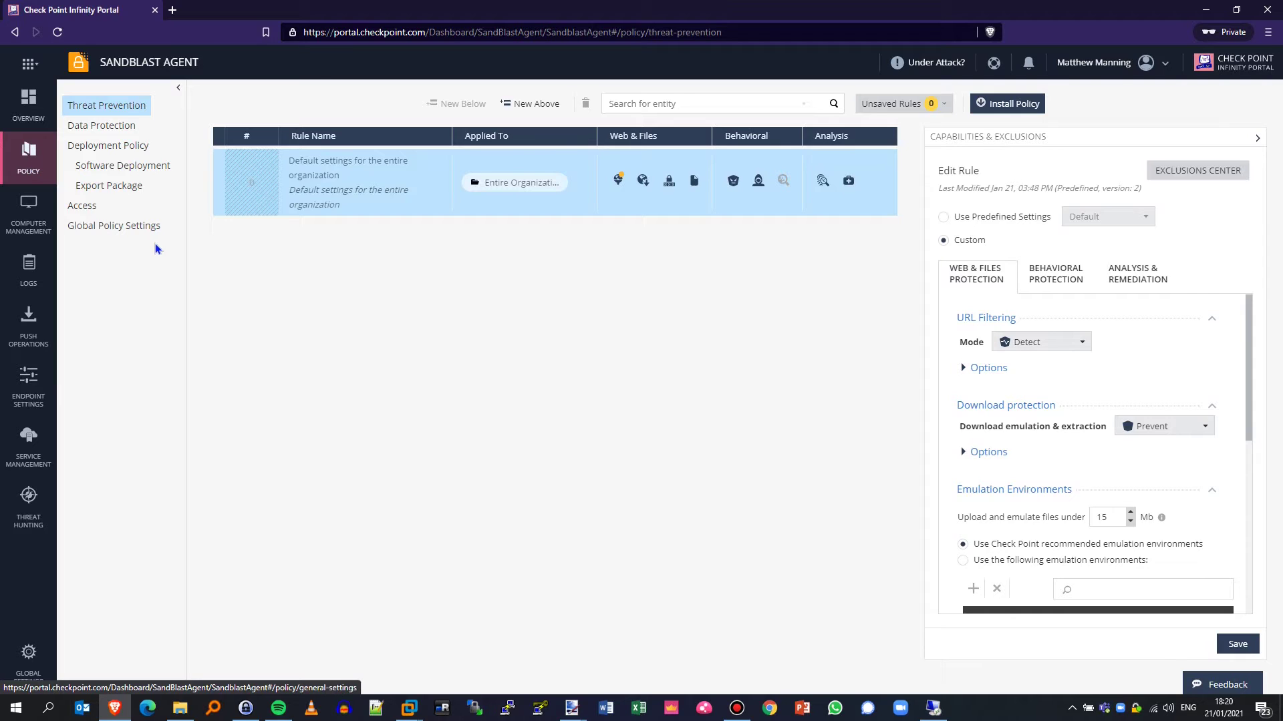
Step: In Global Policy Settings, replace the default agent uninstall password with a pasted, confirmed new one
{"action": "left_click", "coordinate": [123, 231]}
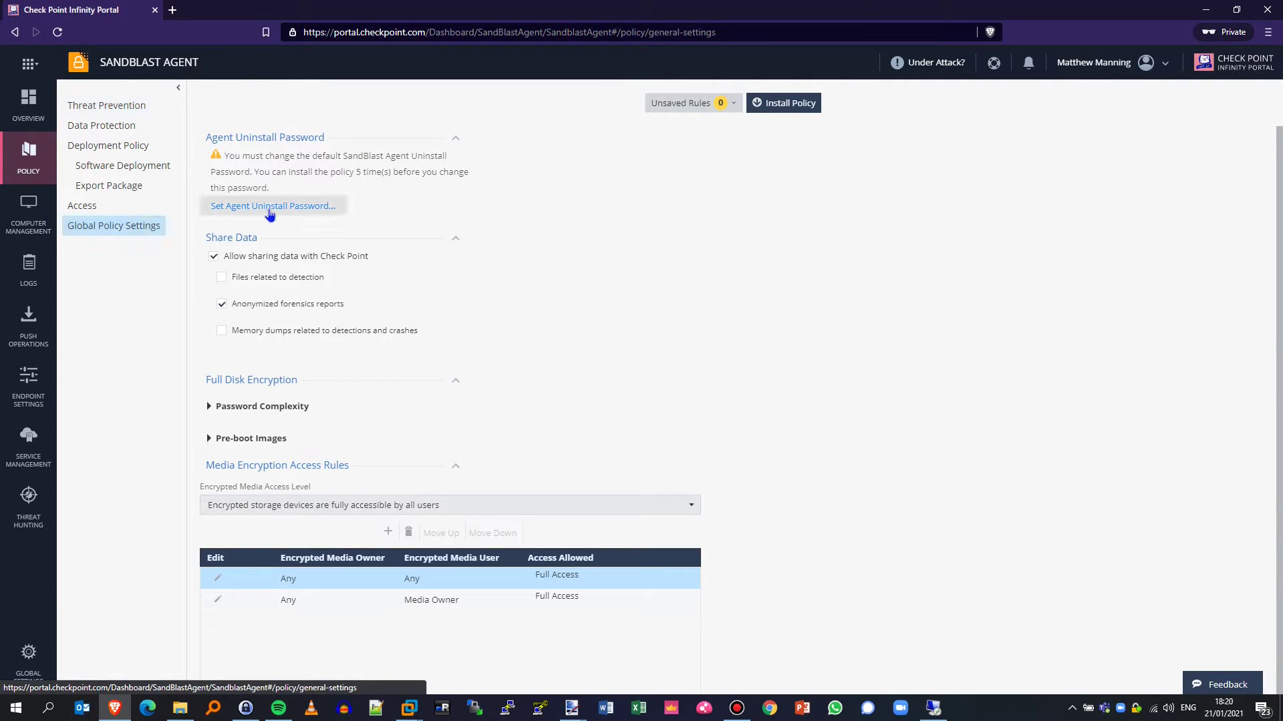
{"action": "left_click", "coordinate": [286, 210]}
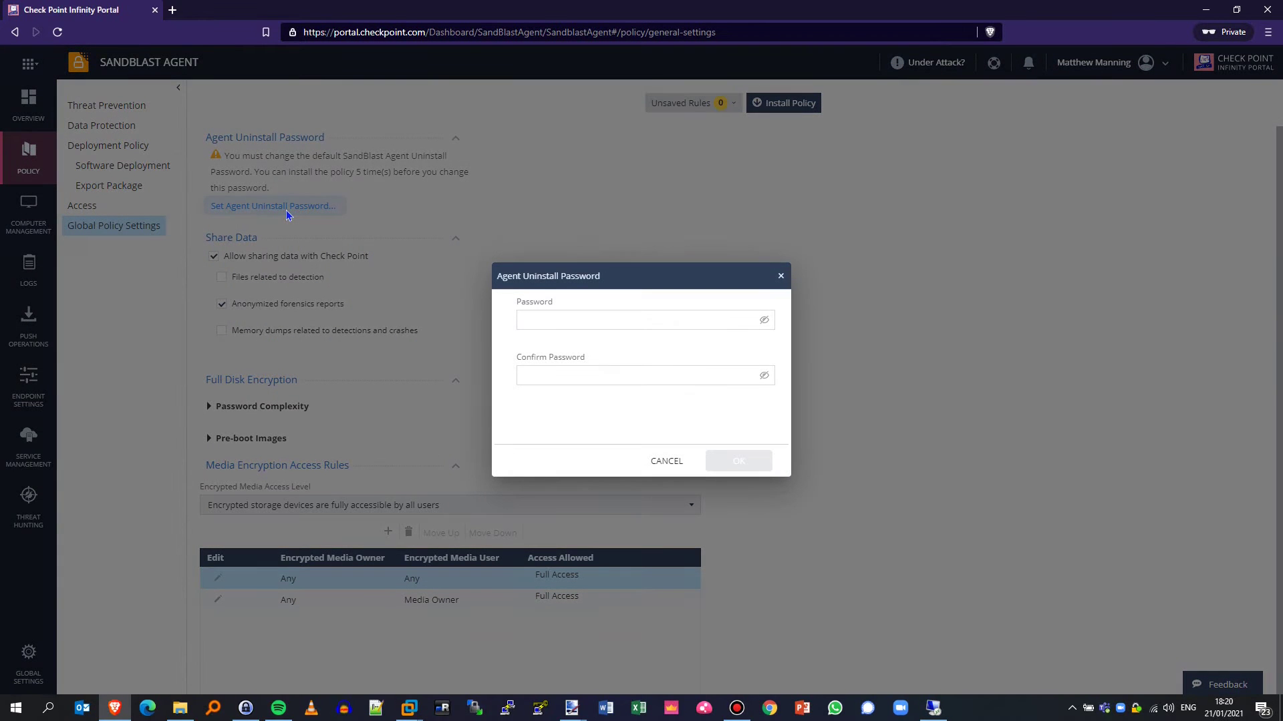
{"action": "left_click", "coordinate": [655, 316]}
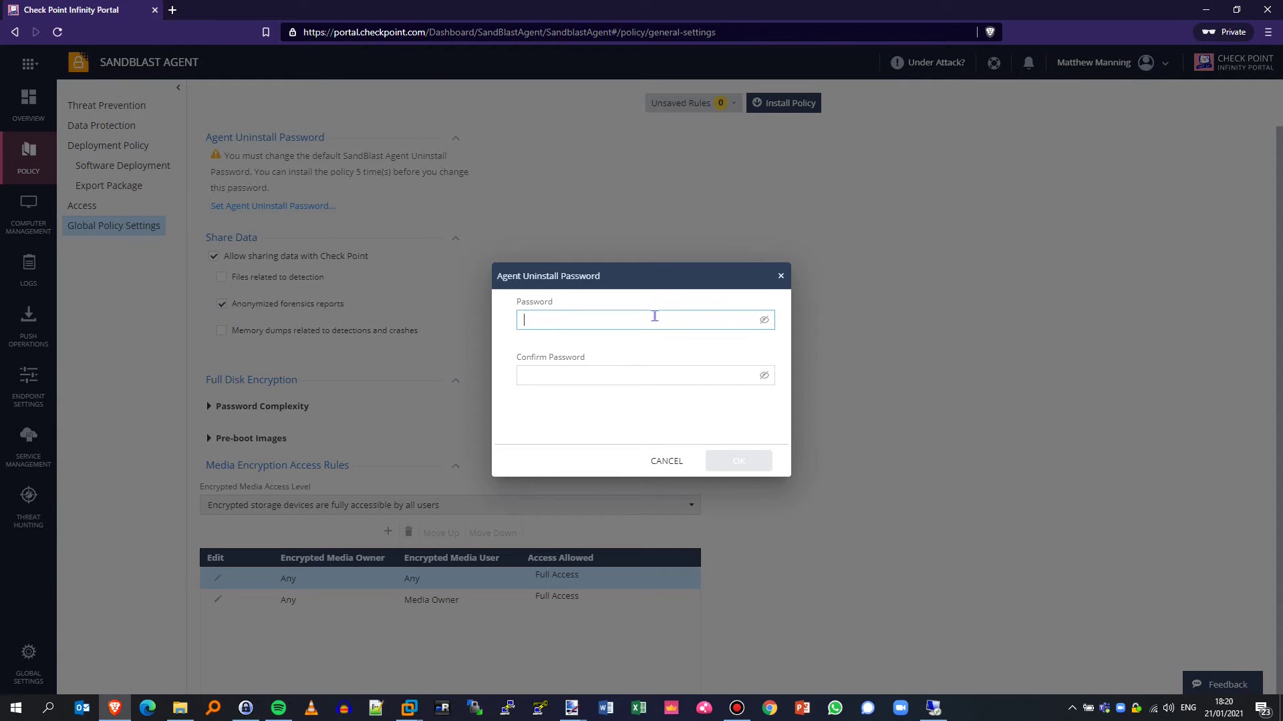
{"action": "key", "text": "ctrl+v"}
{"action": "left_click", "coordinate": [622, 379]}
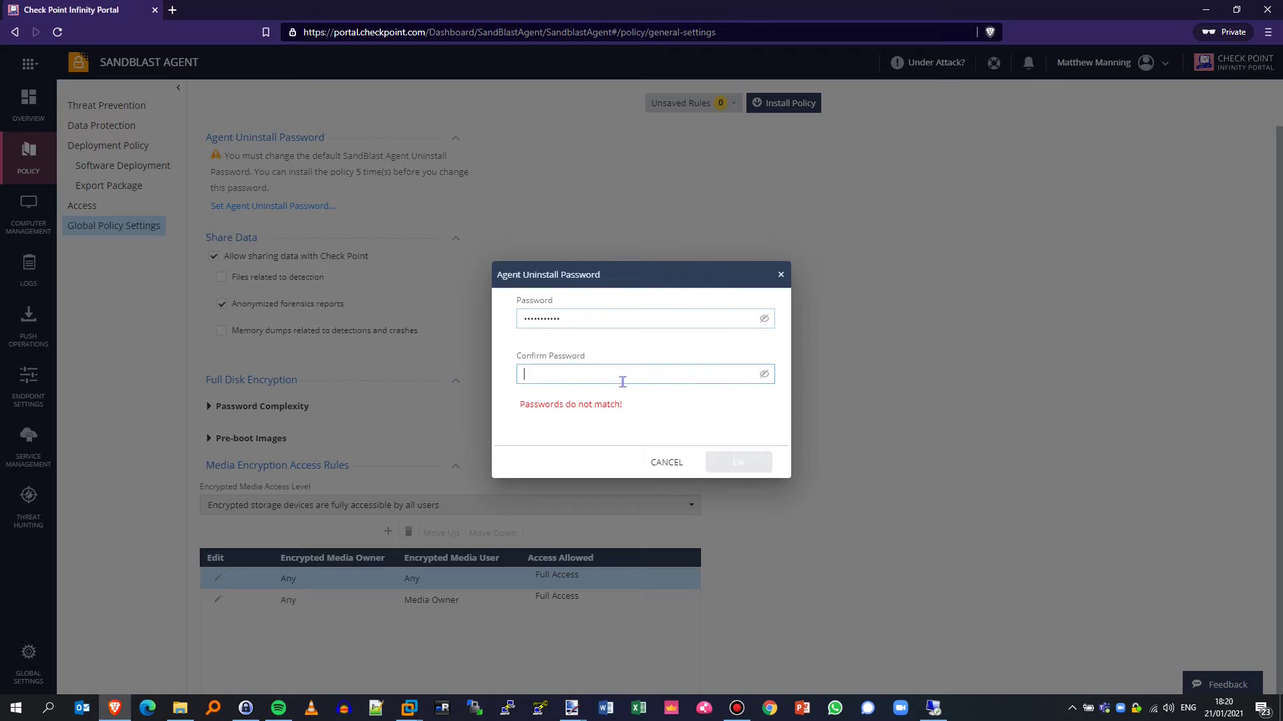
{"action": "key", "text": "ctrl+v"}
{"action": "left_click", "coordinate": [760, 468]}
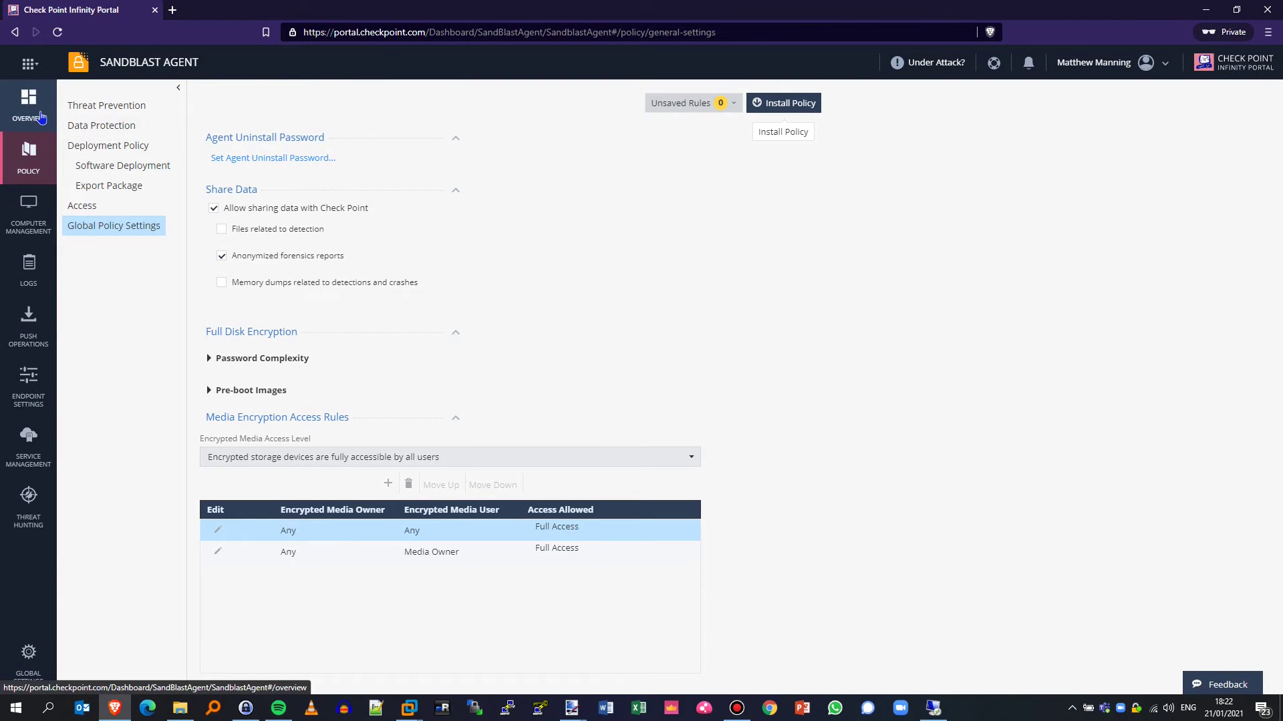
Step: Download the latest Windows quick-install agent and save EndpointSetup.exe to the Desktop
{"action": "left_click", "coordinate": [40, 116]}
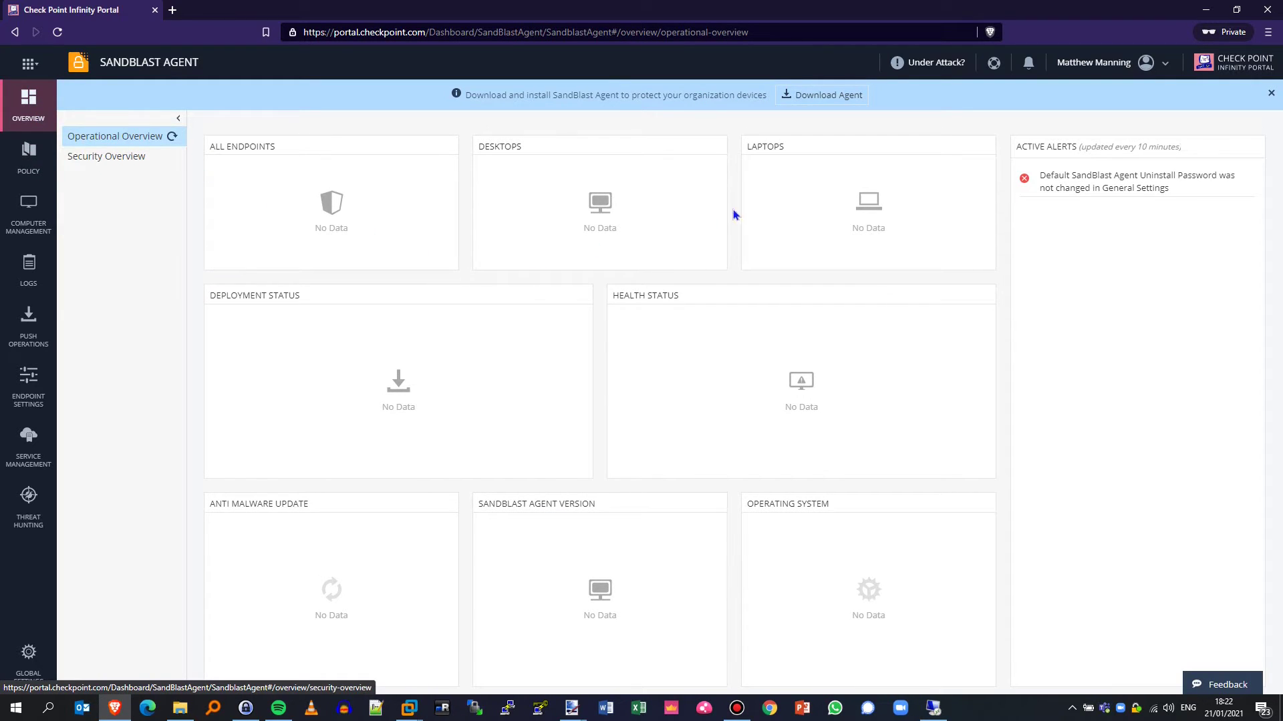
{"action": "left_click", "coordinate": [857, 106]}
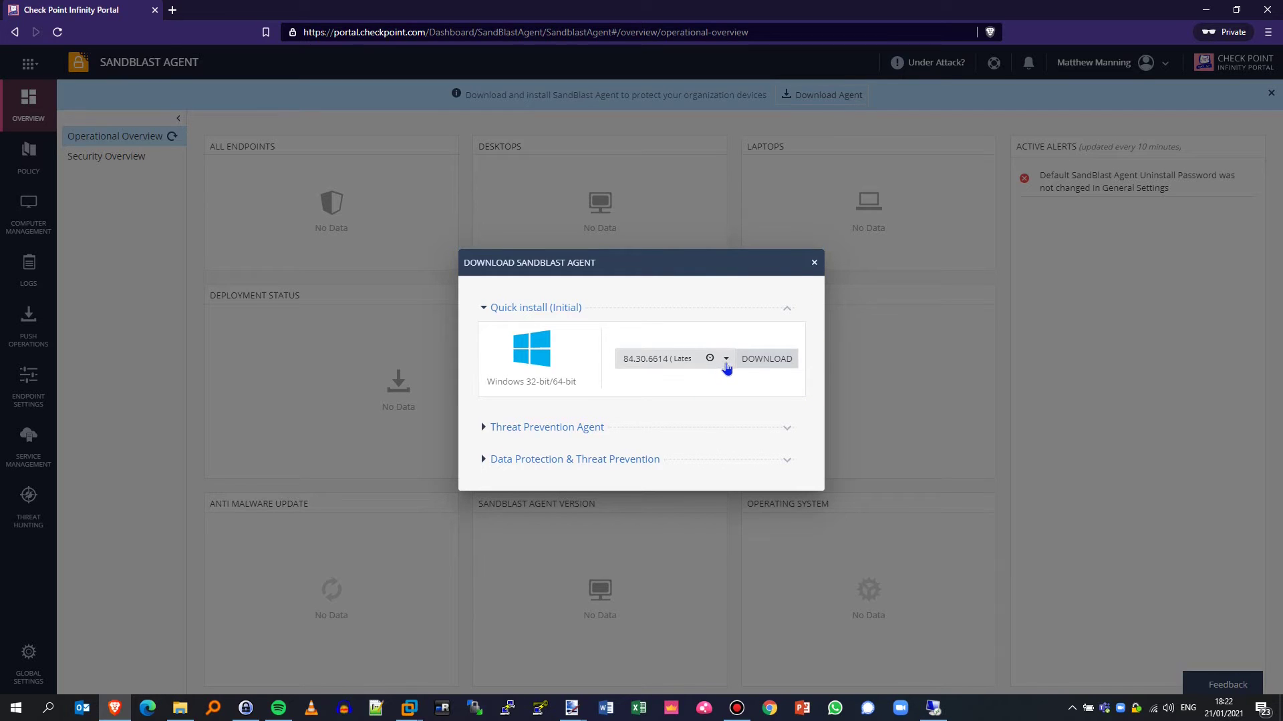
{"action": "left_click", "coordinate": [762, 361]}
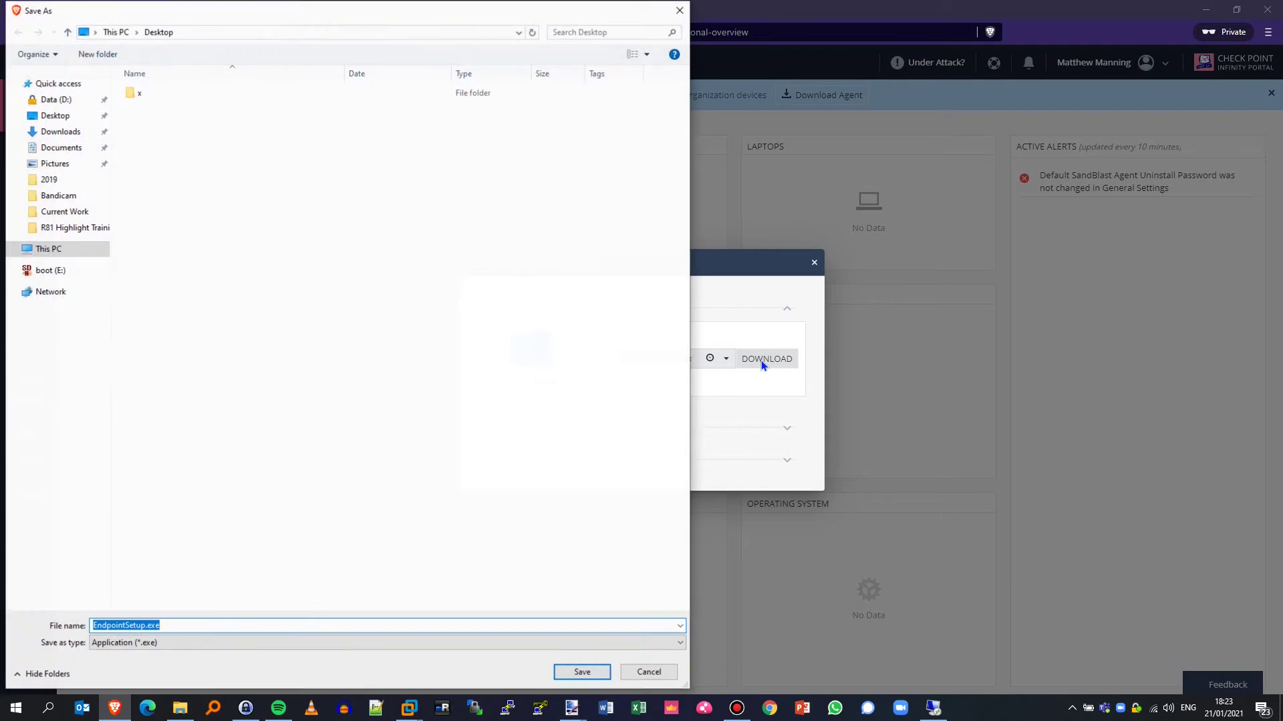
{"action": "left_click", "coordinate": [582, 672]}
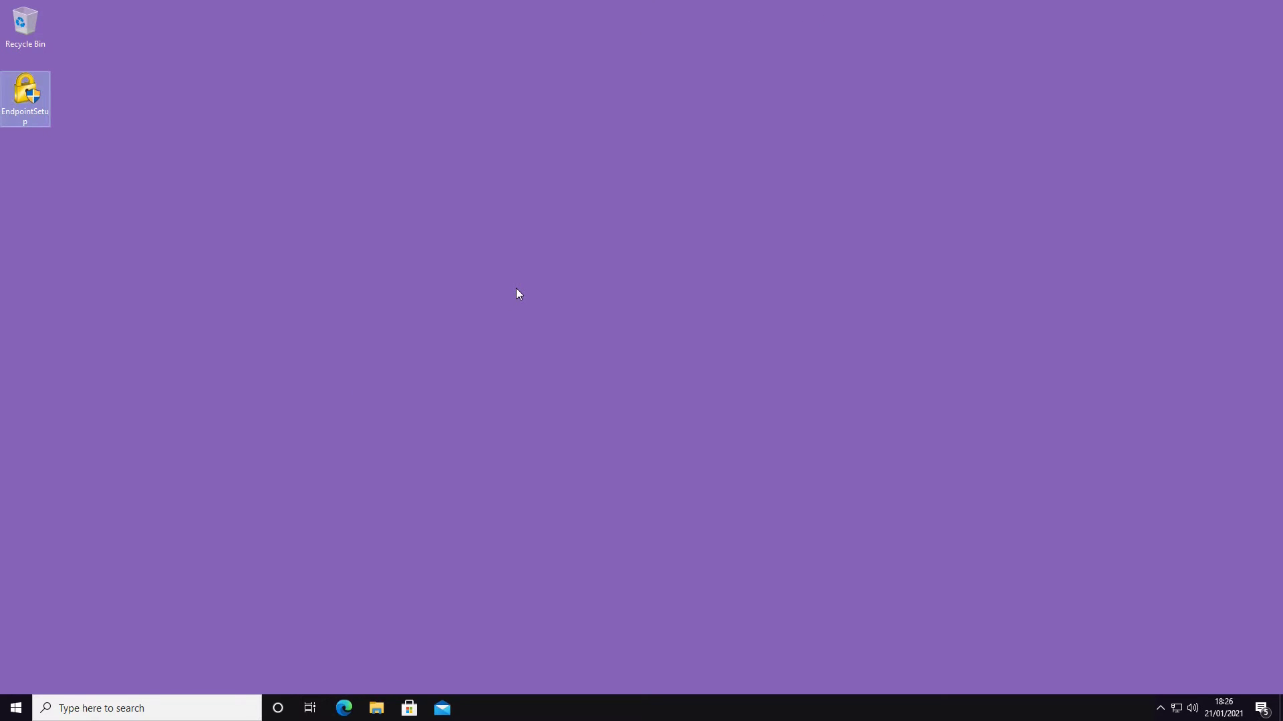
{"action": "left_click", "coordinate": [517, 289]}
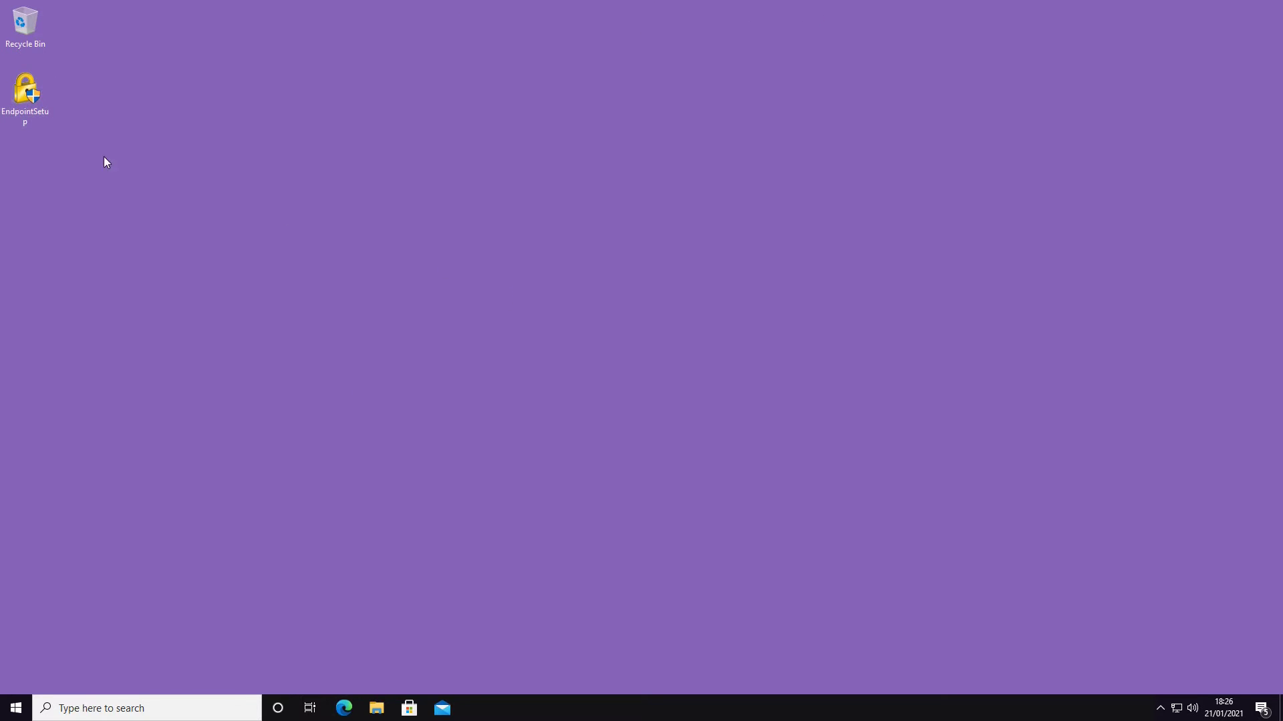
Step: Install the agent from EndpointSetup with admin approval and bring up its Connect to Server dialog
{"action": "double_click", "coordinate": [39, 114]}
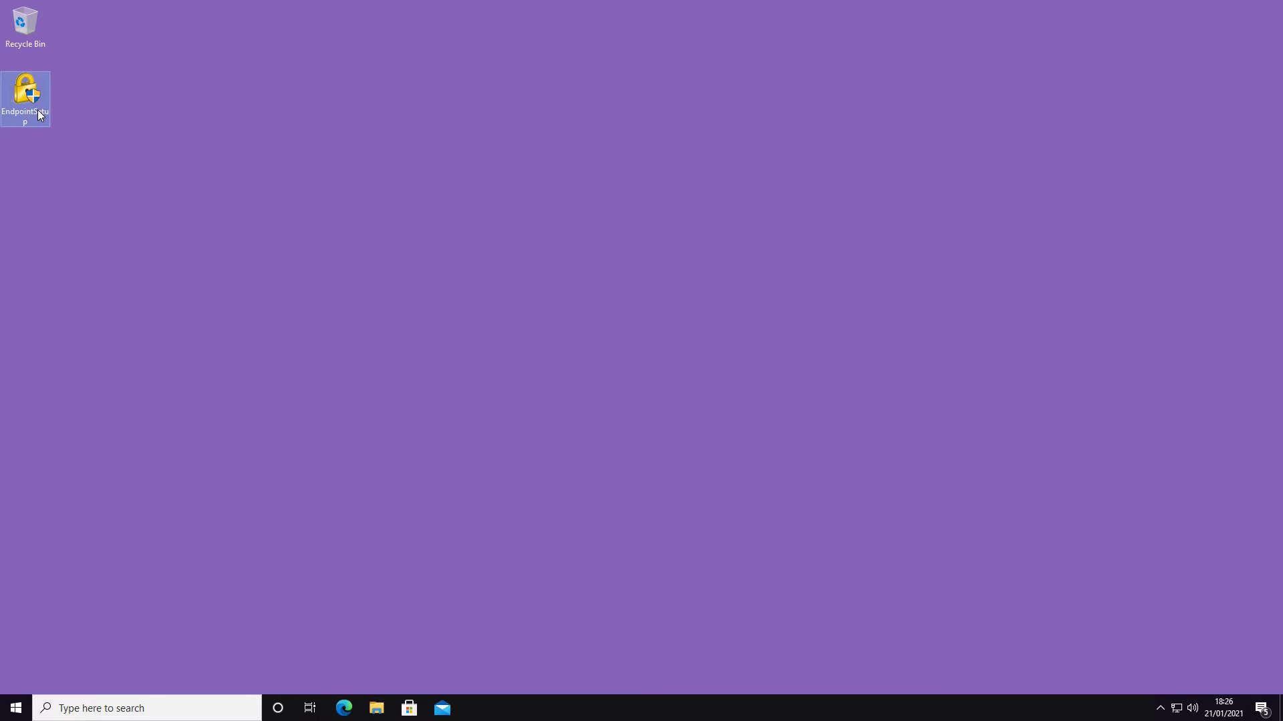
{"action": "left_click", "coordinate": [630, 450]}
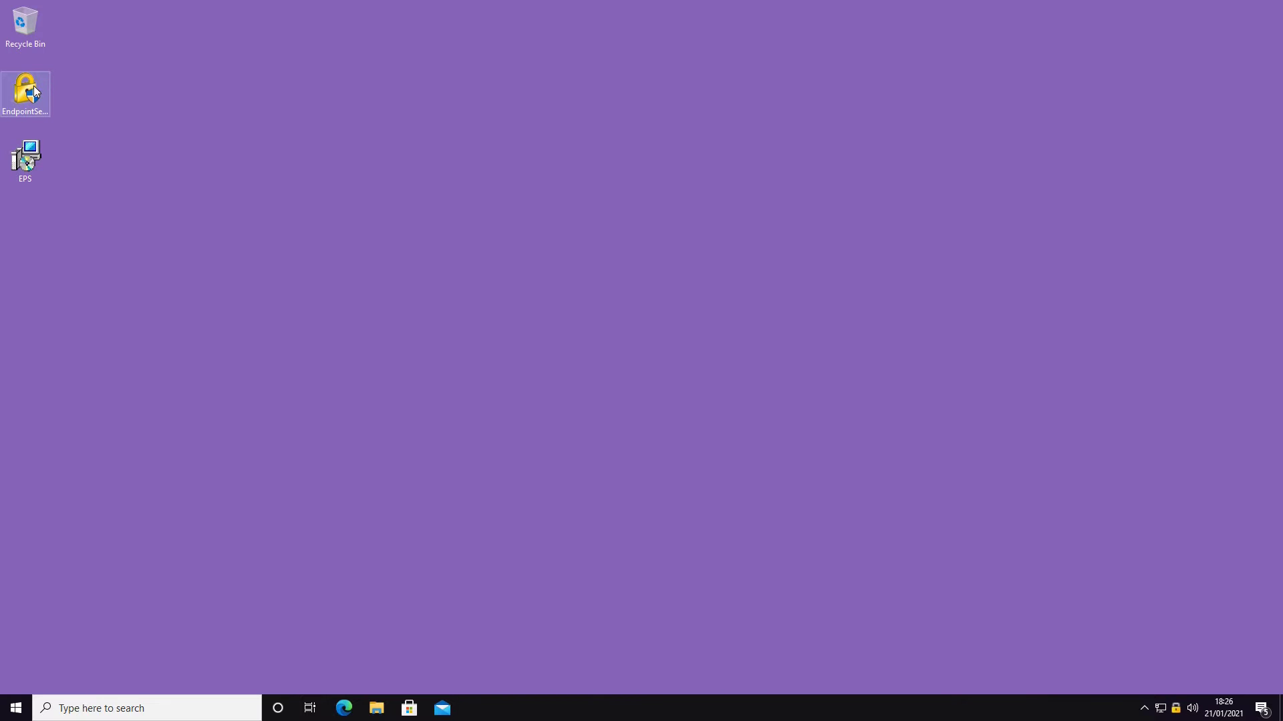
{"action": "left_click", "coordinate": [1175, 713]}
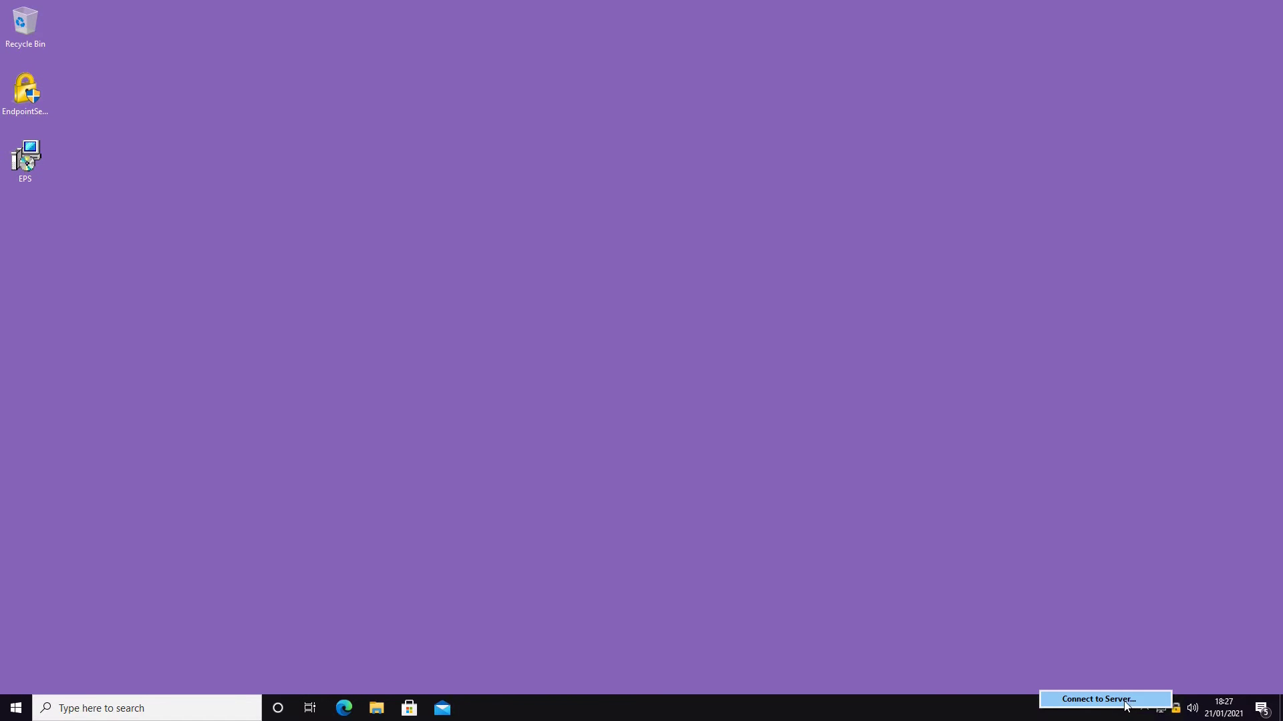
{"action": "left_click", "coordinate": [1126, 703]}
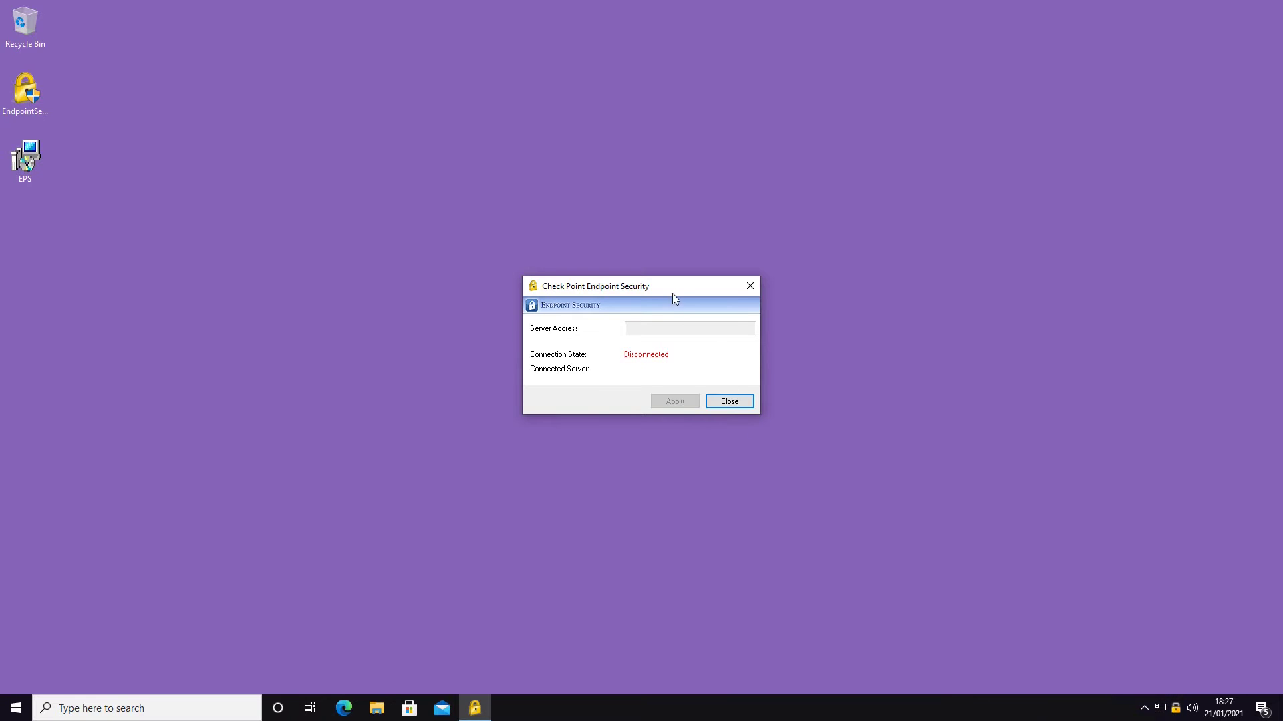
{"action": "left_click_drag", "start_coordinate": [672, 295], "coordinate": [647, 251]}
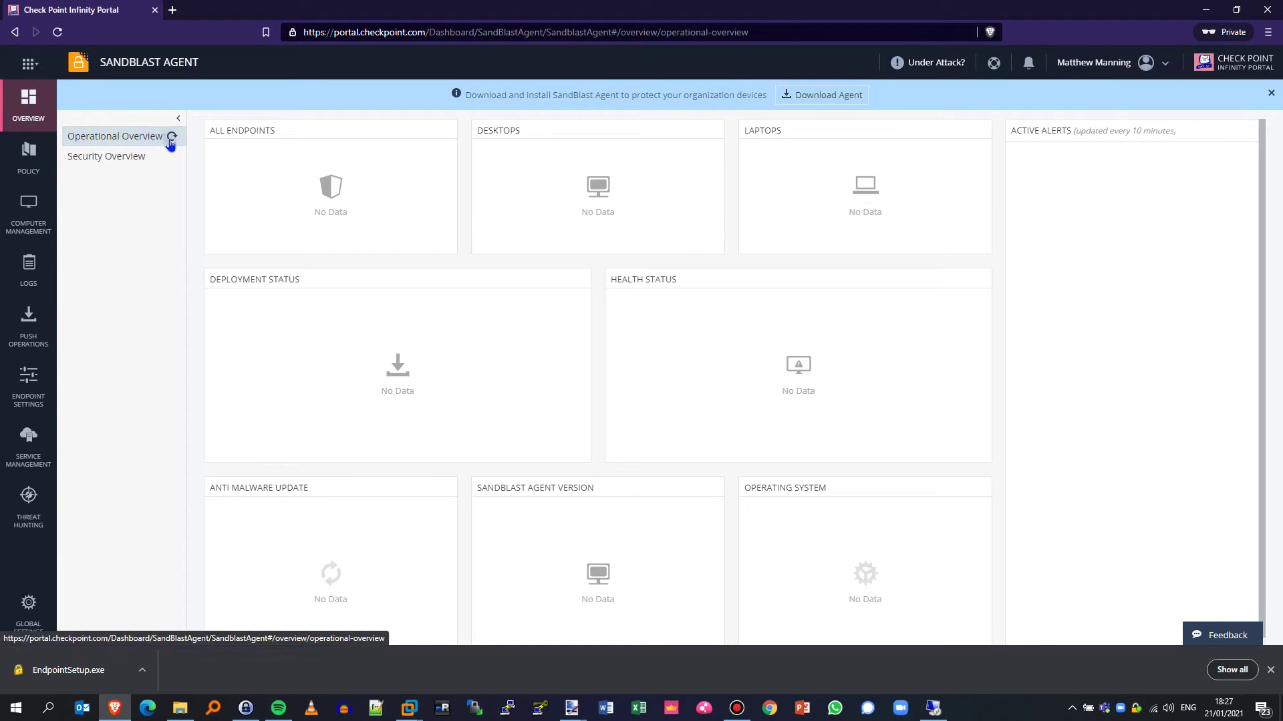
Step: Refresh the portal overview to show the new Windows endpoint, then return to the test machine
{"action": "left_click", "coordinate": [171, 138]}
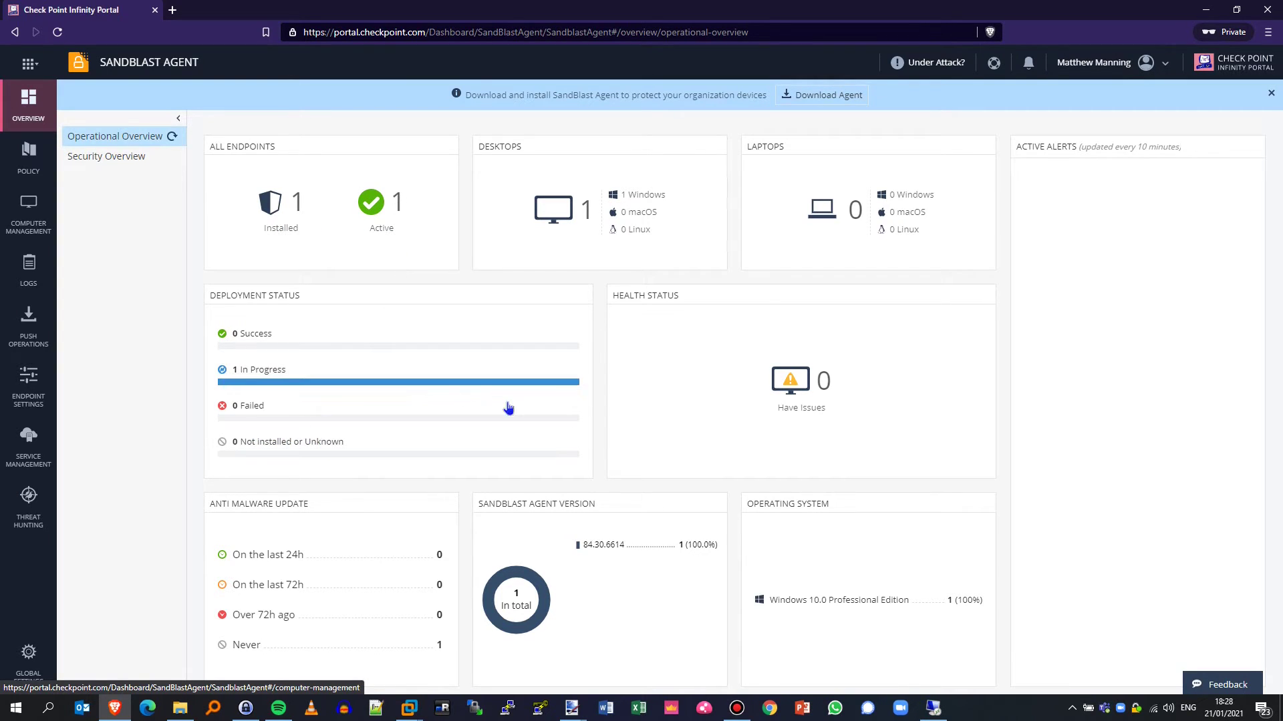
{"action": "left_click", "coordinate": [933, 694]}
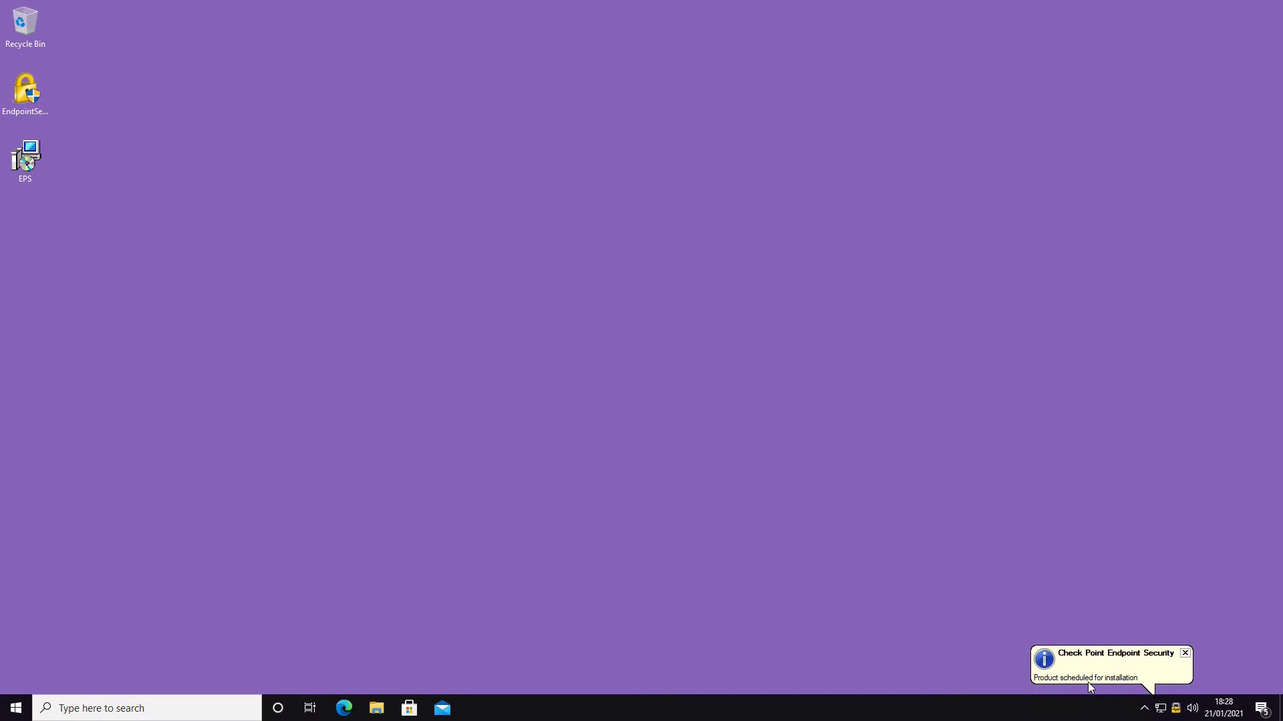
Step: From the tray agent's Endpoint Security overview, start a full Anti-Malware system scan
{"action": "double_click", "coordinate": [1175, 708]}
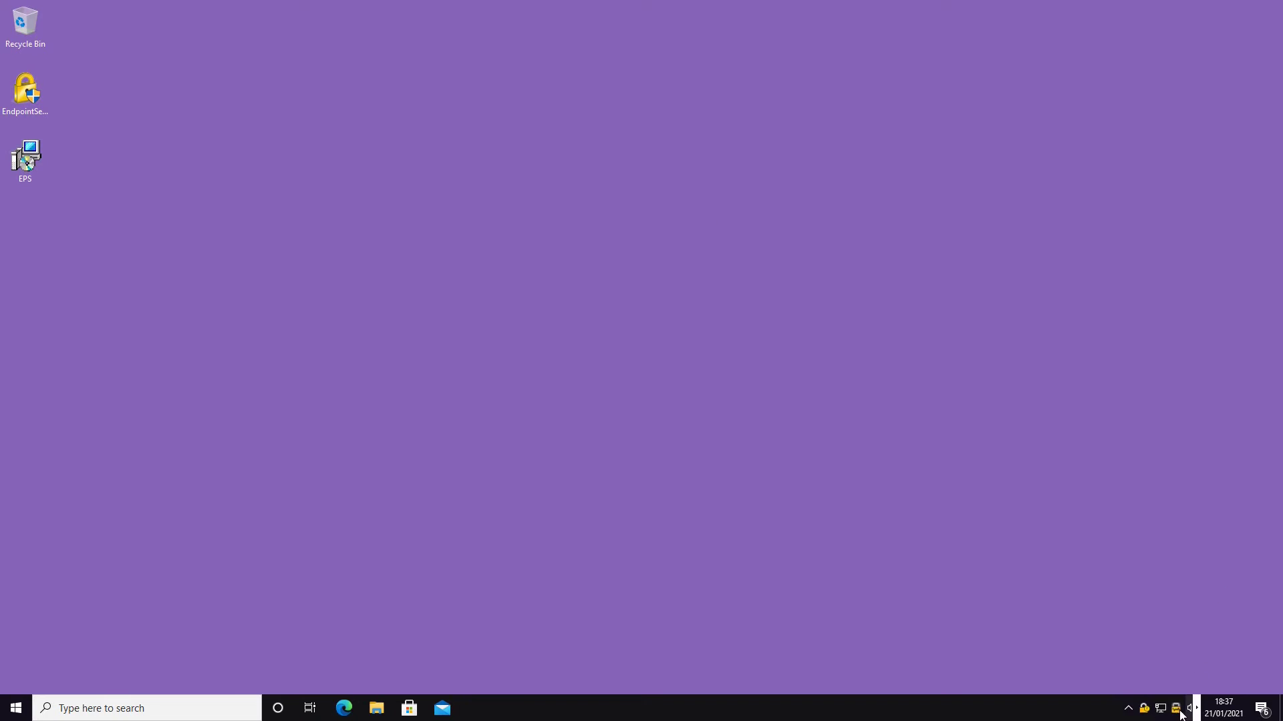
{"action": "right_click", "coordinate": [1159, 709]}
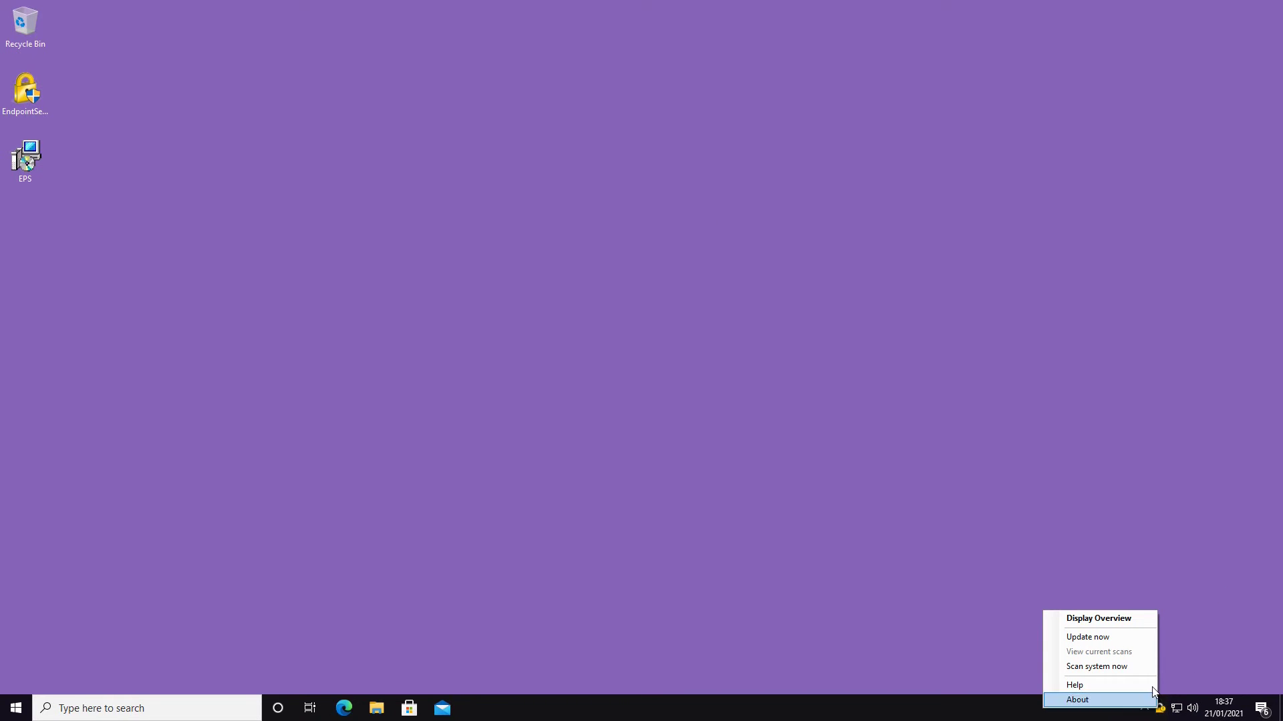
{"action": "left_click", "coordinate": [1127, 621]}
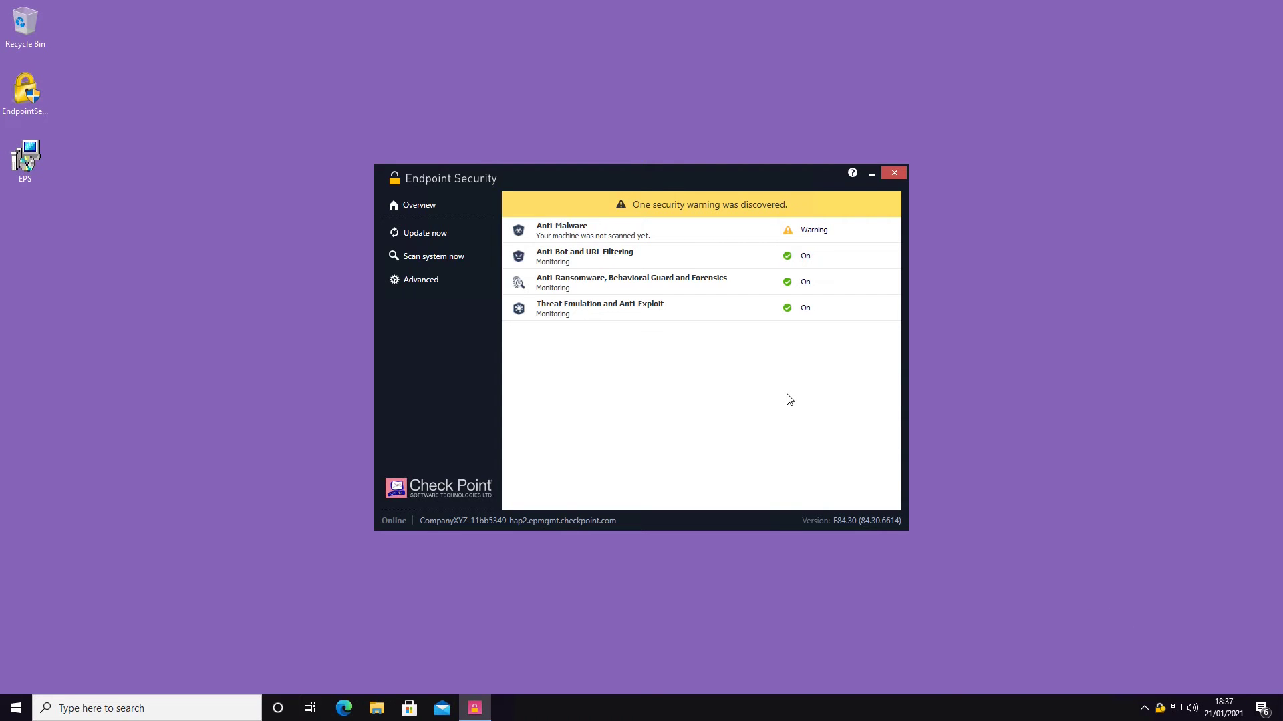
{"action": "left_click", "coordinate": [588, 230]}
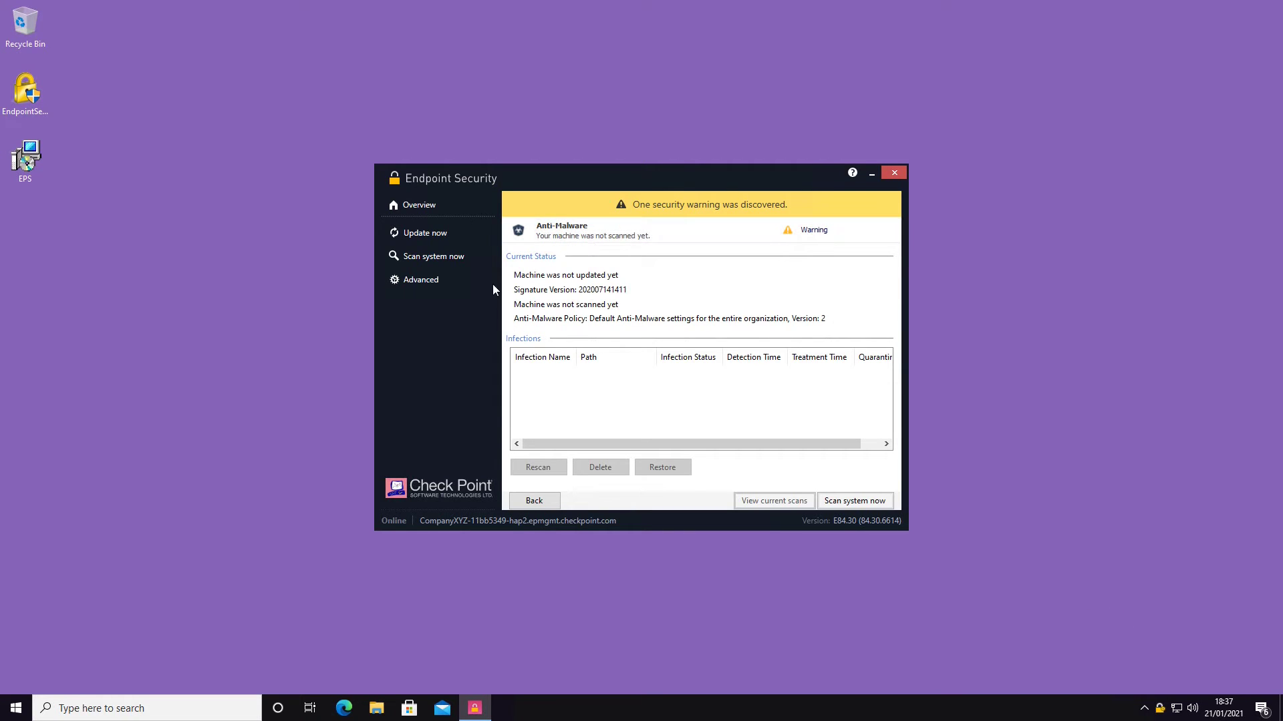
{"action": "left_click", "coordinate": [466, 266]}
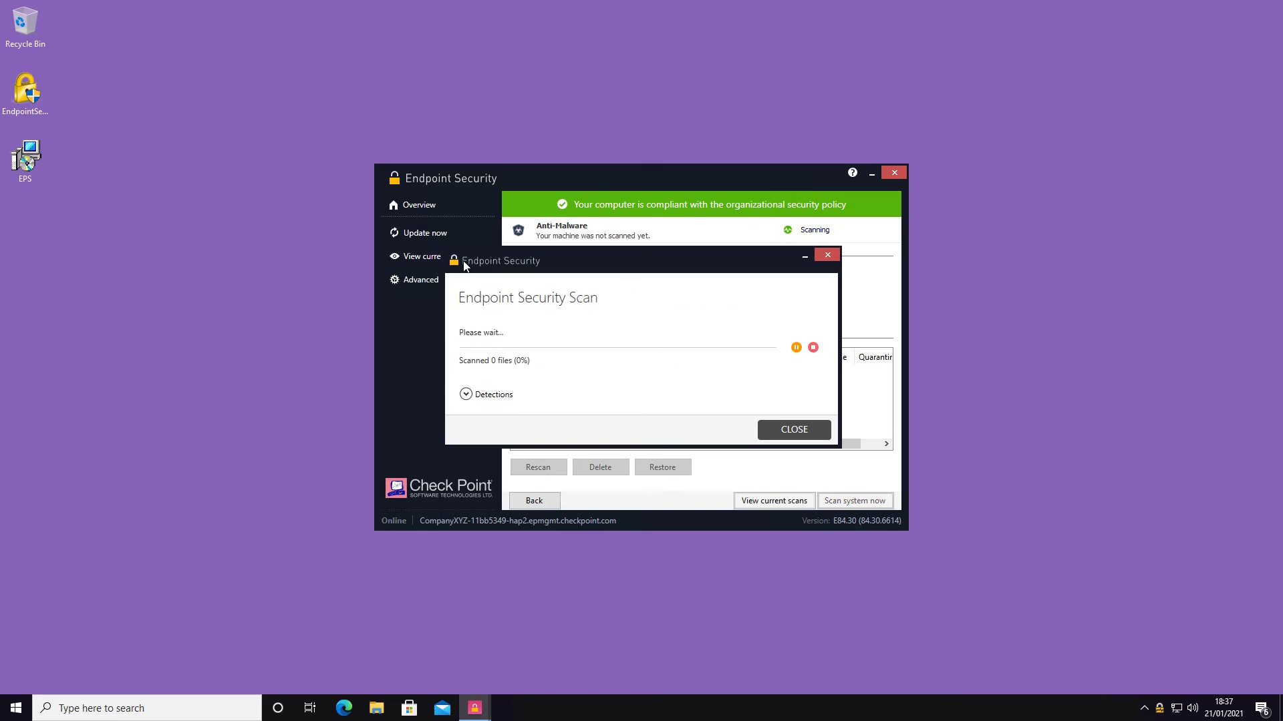
{"action": "left_click", "coordinate": [827, 255]}
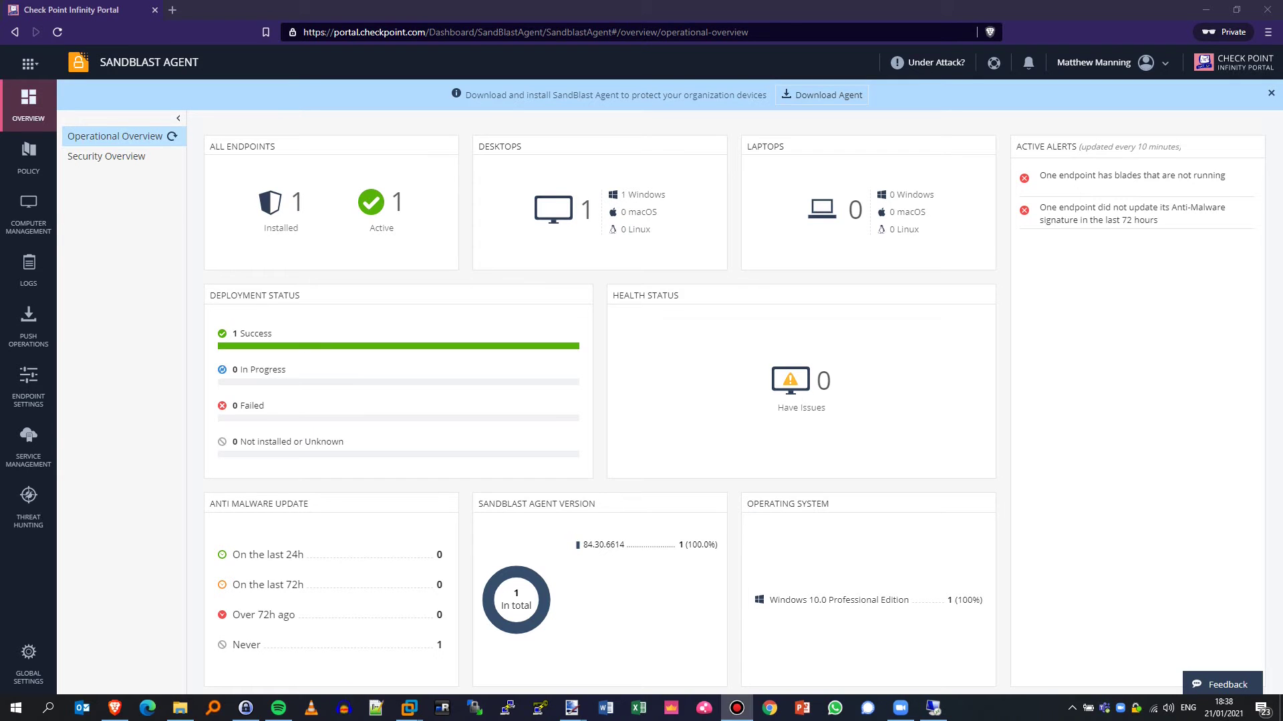
Step: Switch back to the portal browser and go to the Threat Prevention policy
{"action": "left_click", "coordinate": [125, 263]}
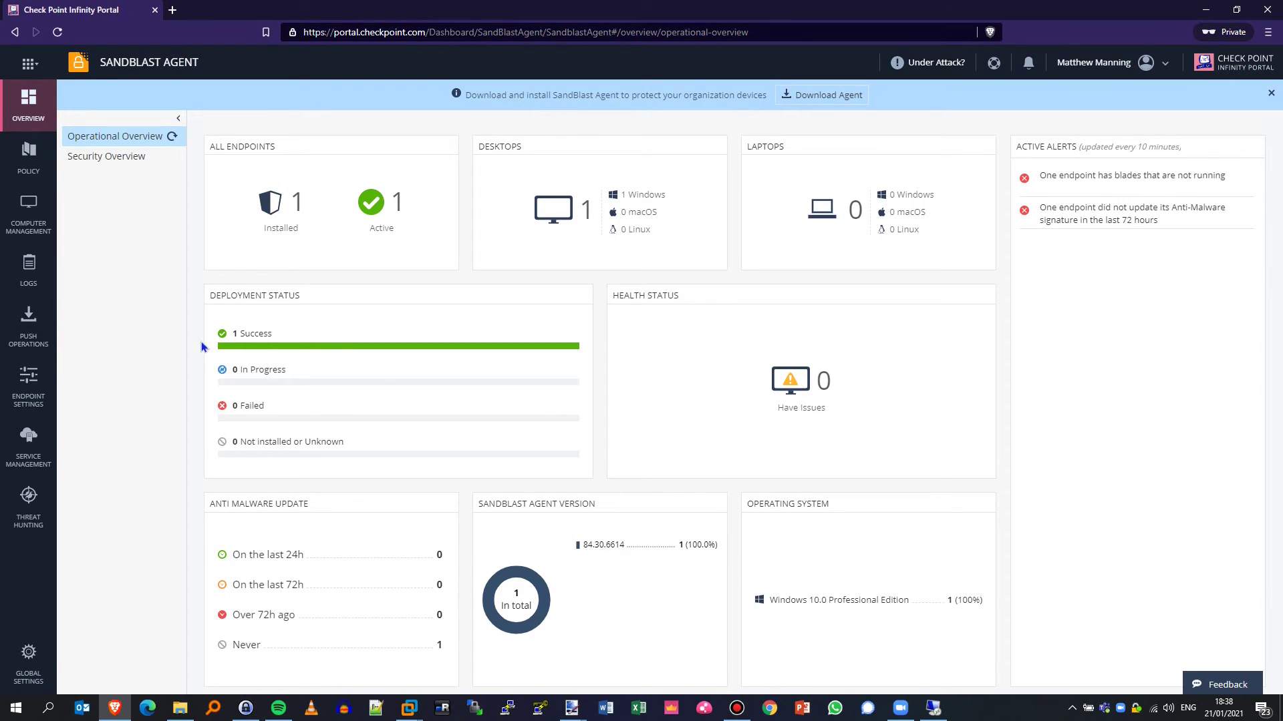
{"action": "left_click", "coordinate": [27, 163]}
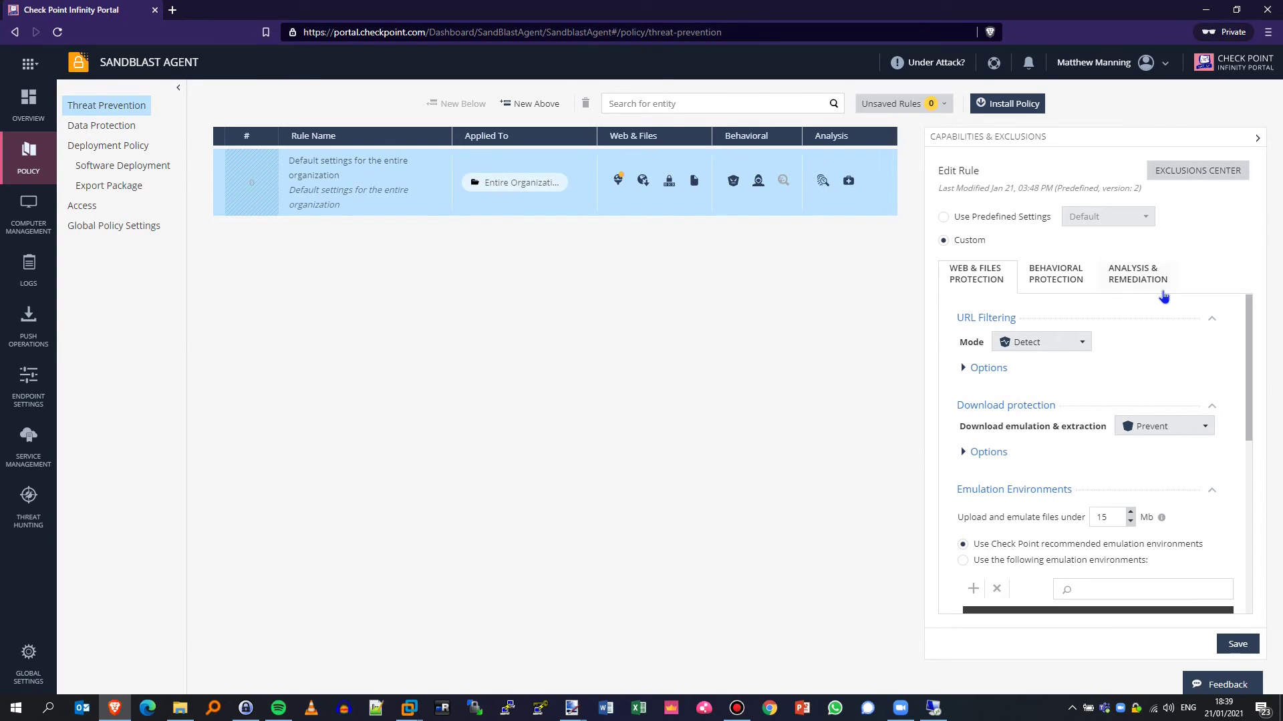
Step: Turn on Enable Threat Hunting under Analysis & Remediation, save the rule, and install the policy
{"action": "left_click", "coordinate": [1151, 282]}
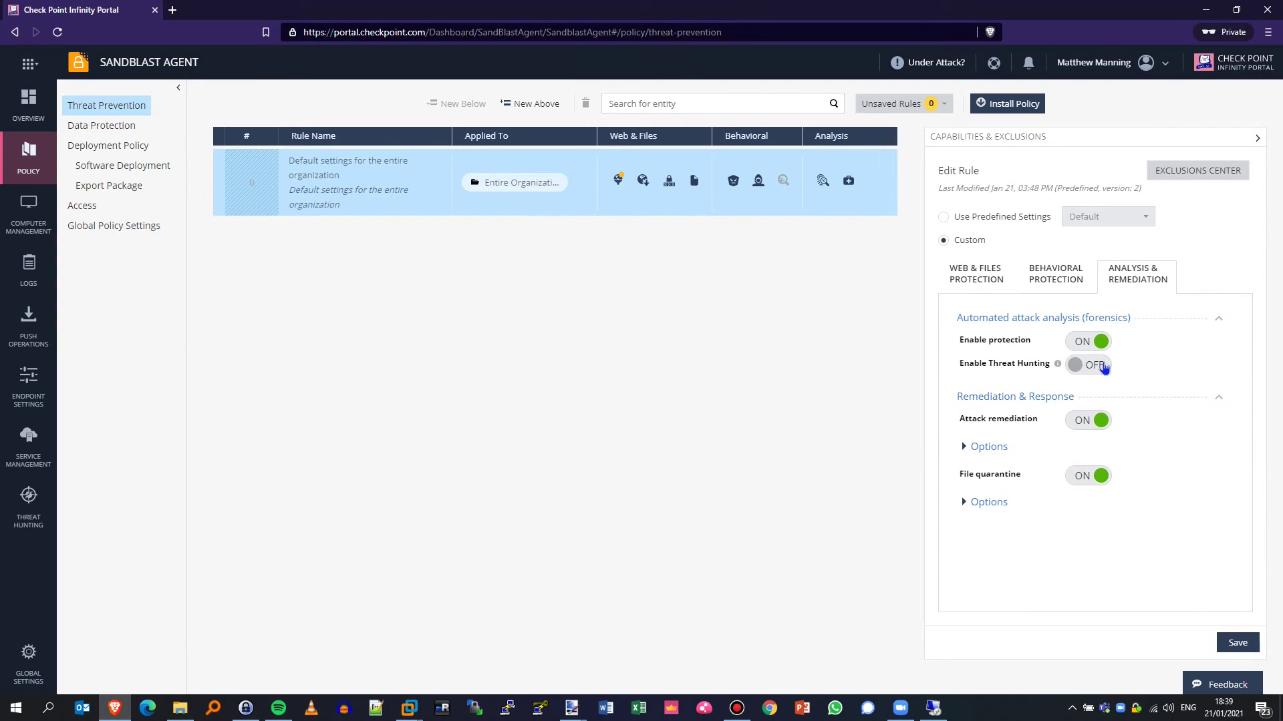
{"action": "left_click", "coordinate": [1104, 368]}
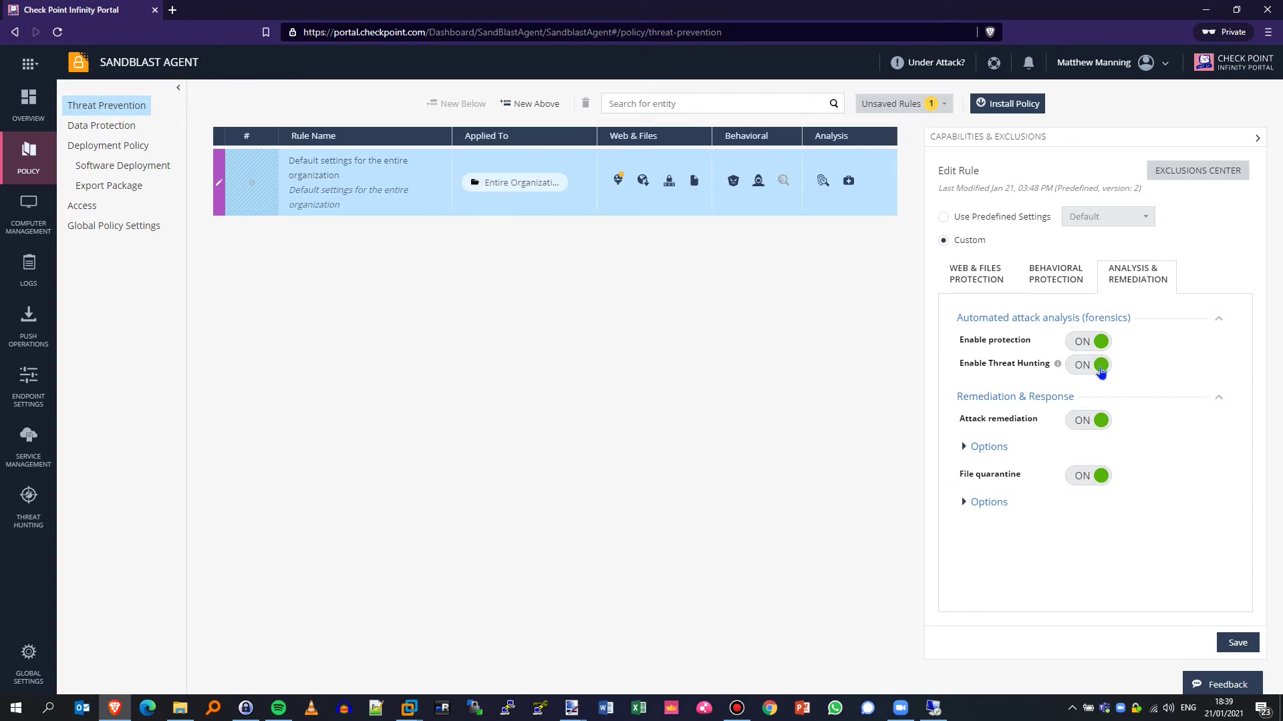
{"action": "left_click", "coordinate": [1245, 643]}
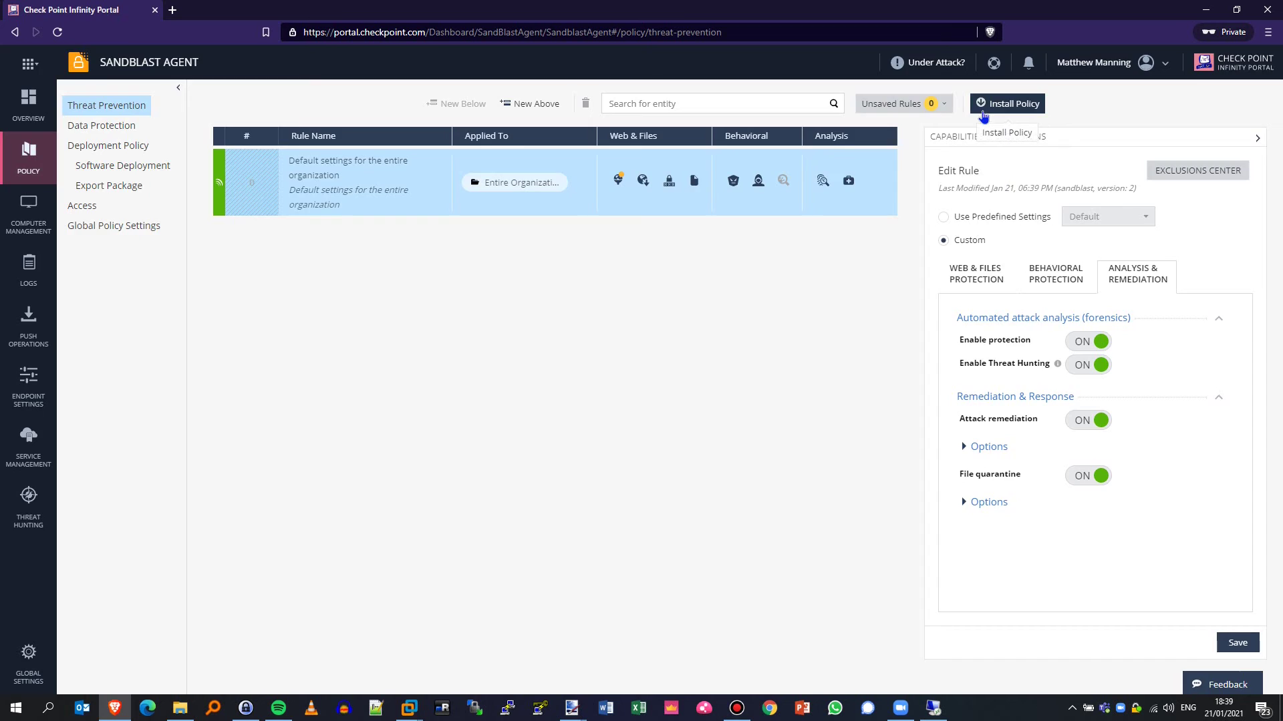
{"action": "left_click", "coordinate": [985, 112]}
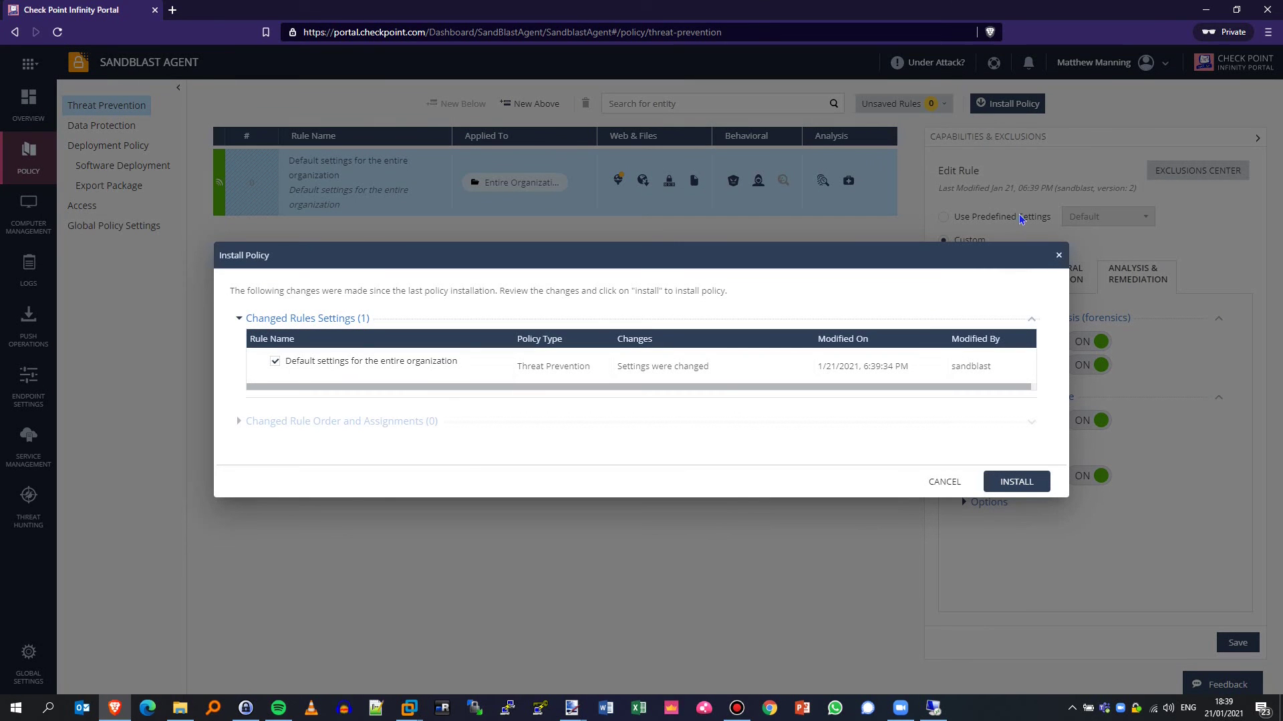
{"action": "left_click", "coordinate": [1014, 482]}
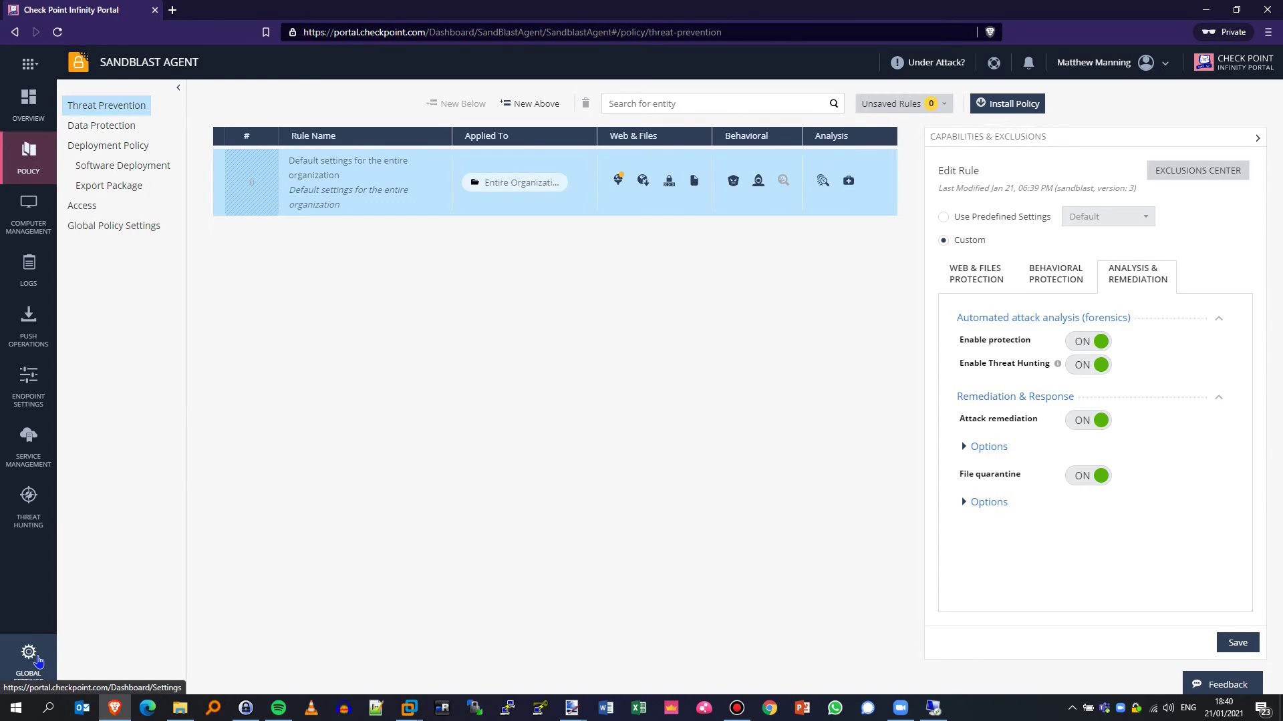
Step: Start a new API key in Global Settings > API Keys with Threat Hunting as its service
{"action": "left_click", "coordinate": [29, 658]}
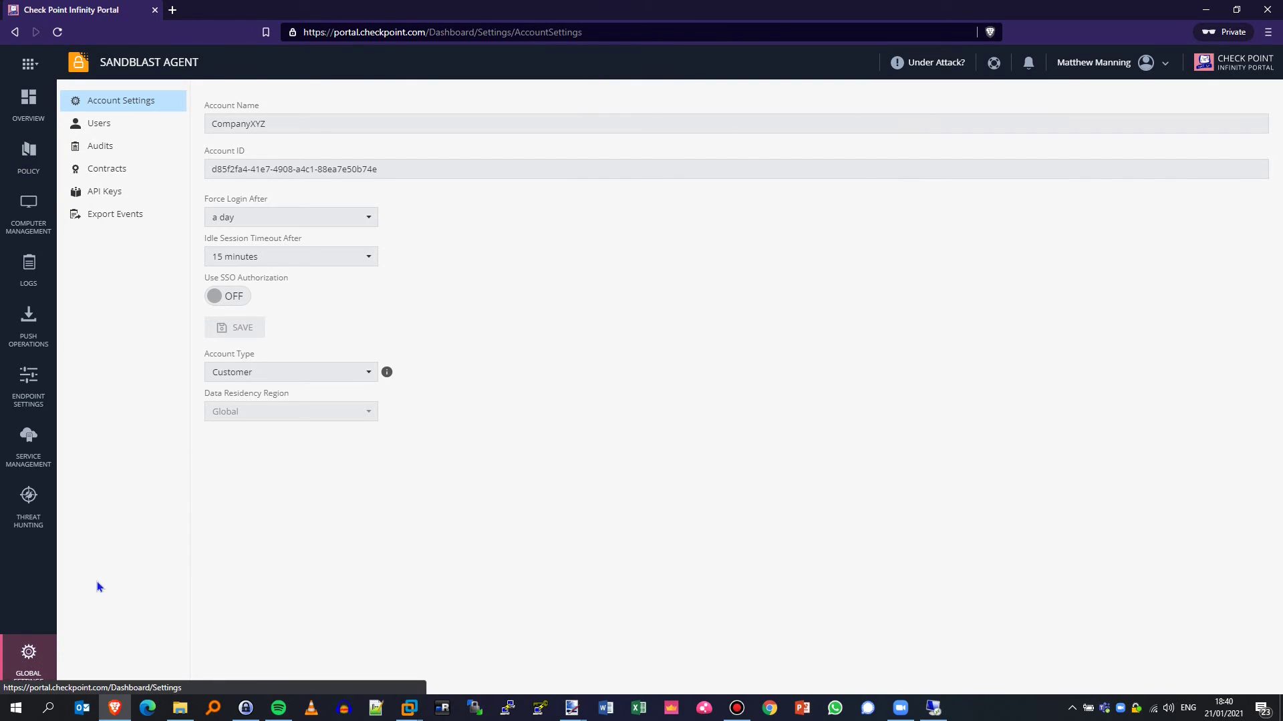
{"action": "left_click", "coordinate": [129, 201]}
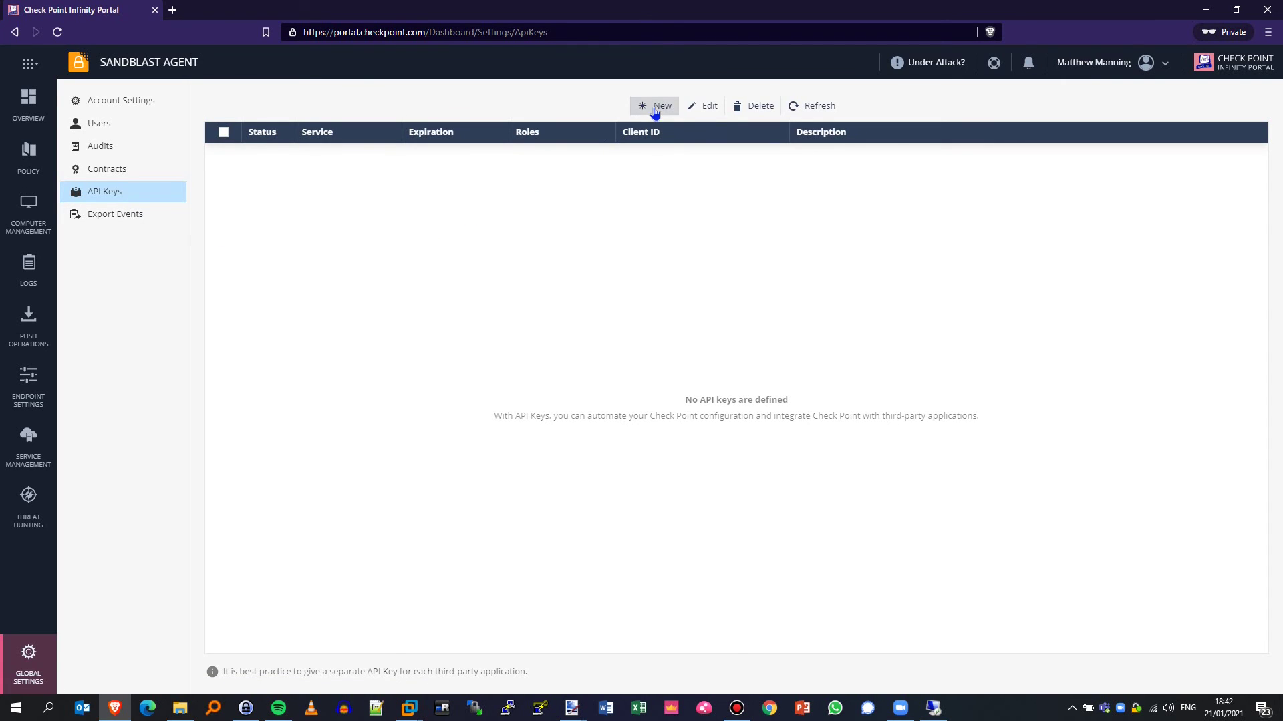
{"action": "left_click", "coordinate": [655, 105]}
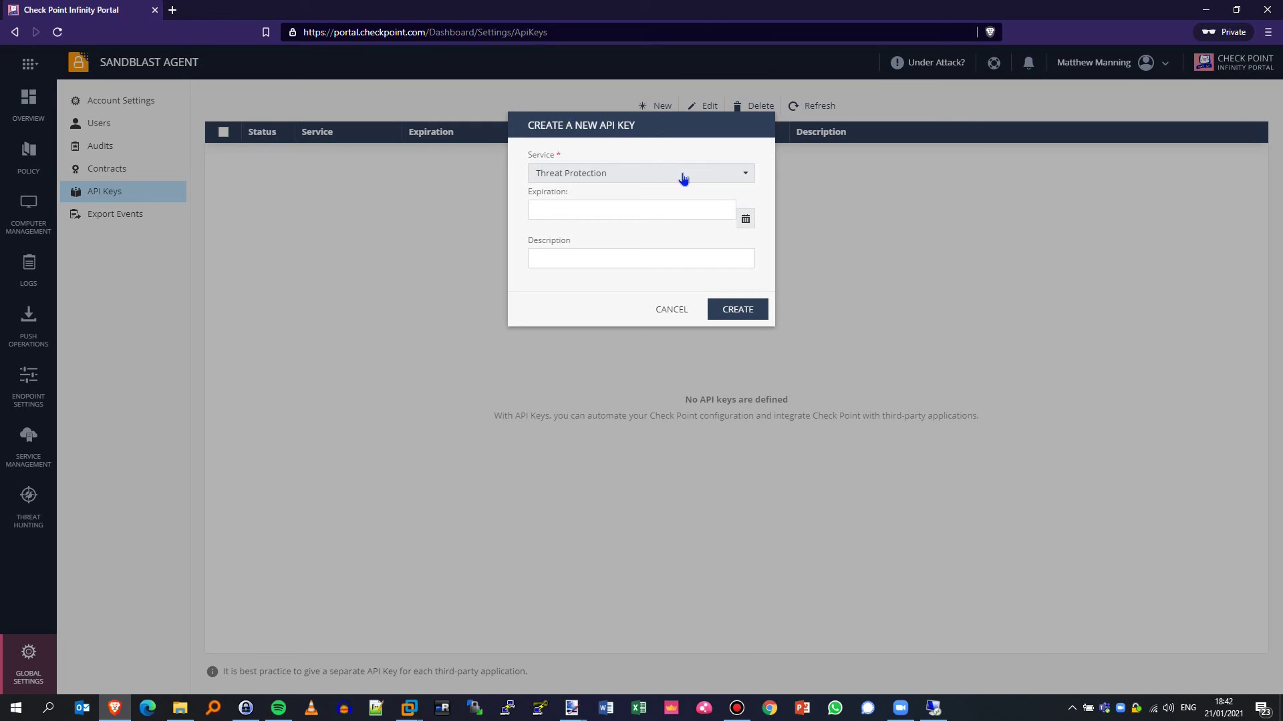
{"action": "left_click", "coordinate": [744, 175]}
{"action": "left_click_drag", "start_coordinate": [751, 187], "coordinate": [749, 272]}
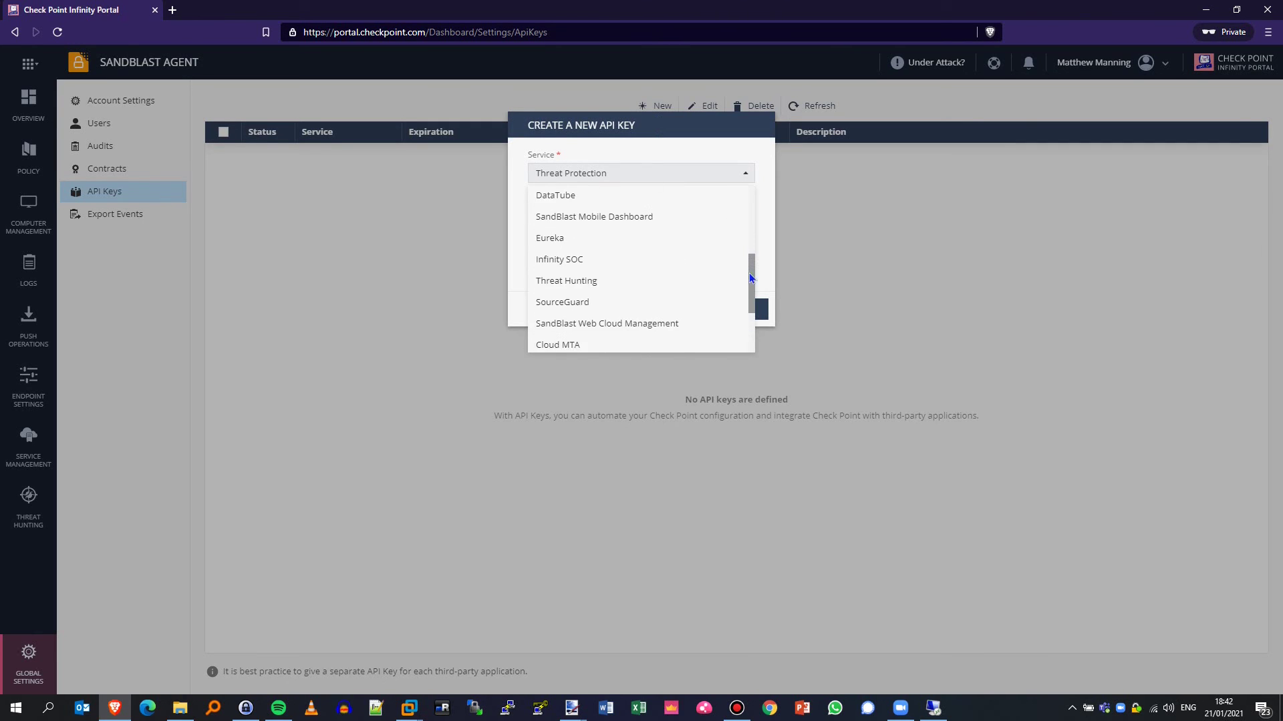
{"action": "left_click", "coordinate": [570, 279]}
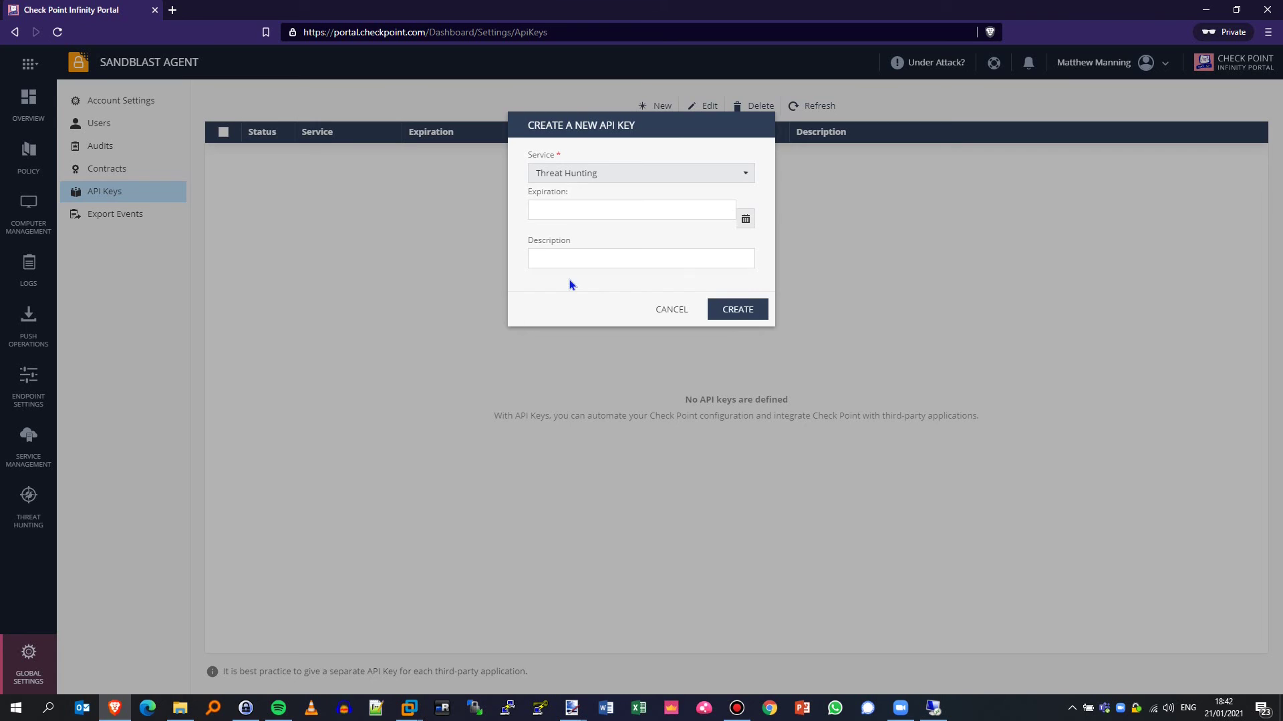
Step: Set the key's expiration to 31/12/2021, describe it as 'SBA MDR Service', and create it
{"action": "left_click", "coordinate": [745, 220]}
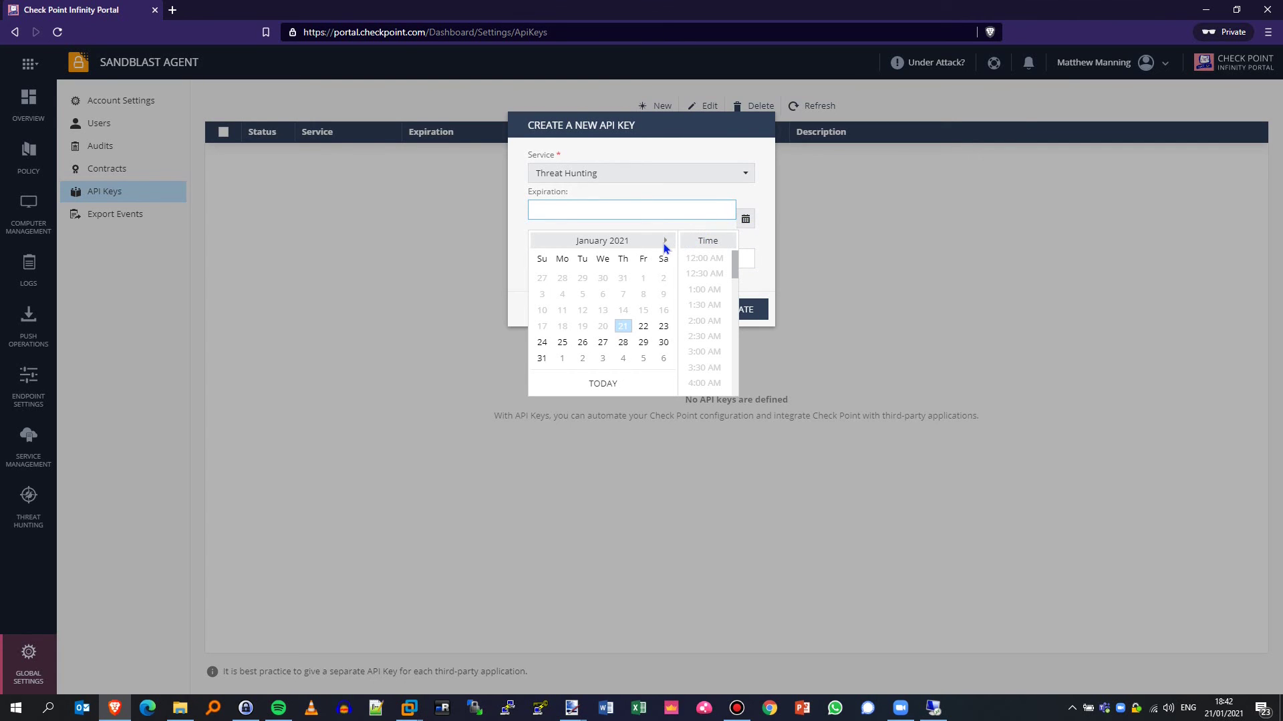
{"action": "left_click", "coordinate": [665, 240]}
{"action": "left_click", "coordinate": [665, 241]}
{"action": "left_click", "coordinate": [665, 241]}
{"action": "left_click", "coordinate": [665, 241]}
{"action": "left_click", "coordinate": [665, 240]}
{"action": "left_click", "coordinate": [665, 240]}
{"action": "left_click", "coordinate": [665, 240]}
{"action": "left_click", "coordinate": [665, 240]}
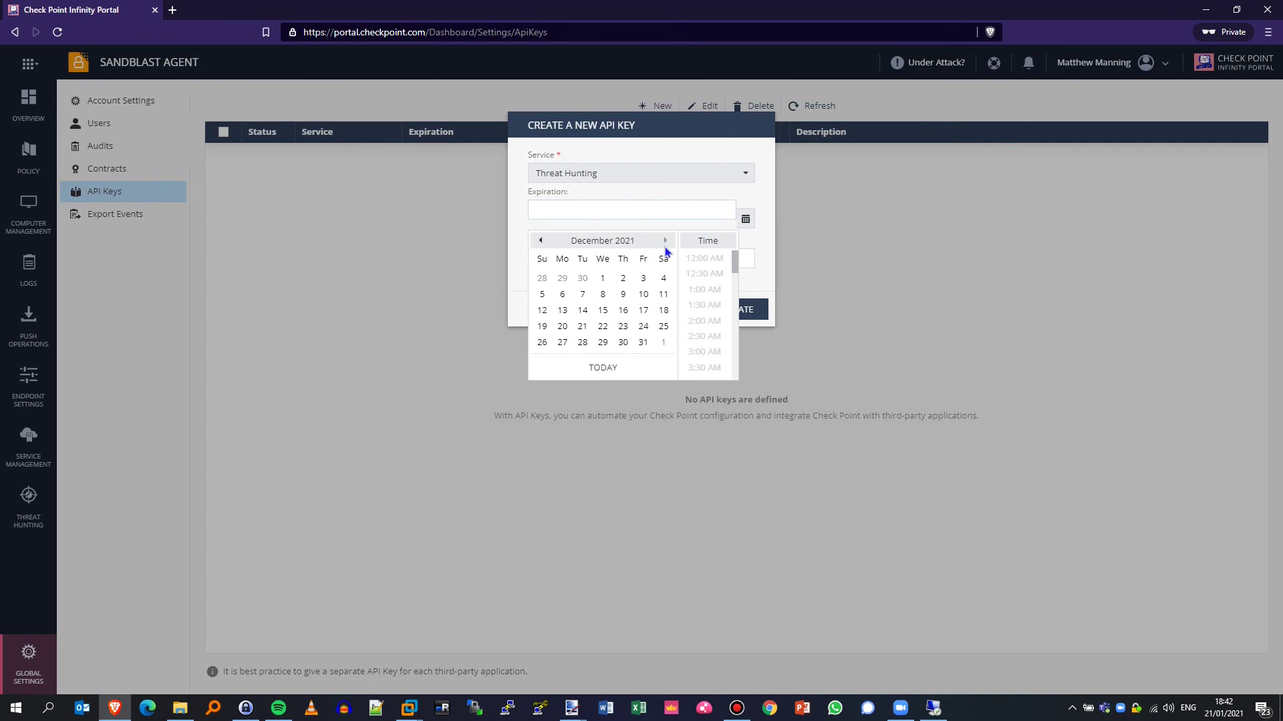
{"action": "left_click", "coordinate": [643, 343]}
{"action": "left_click", "coordinate": [765, 219]}
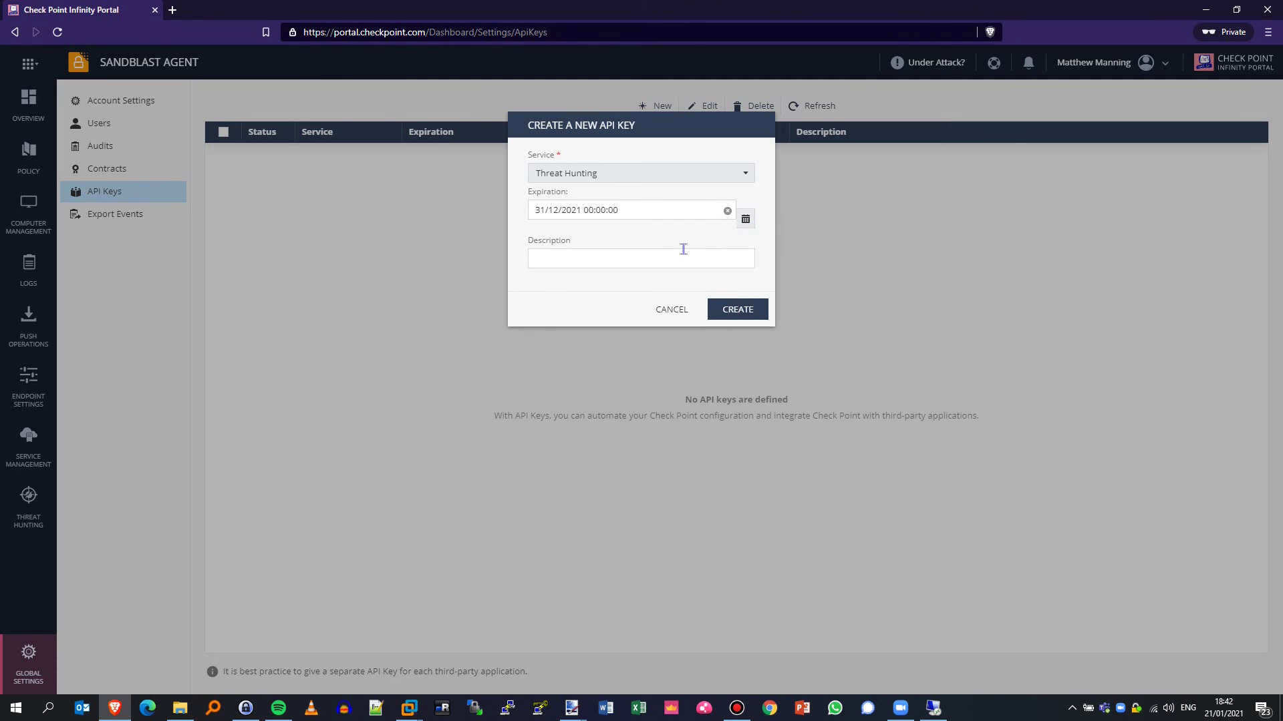
{"action": "left_click", "coordinate": [668, 254]}
{"action": "type", "text": "SBA MDR Service"}
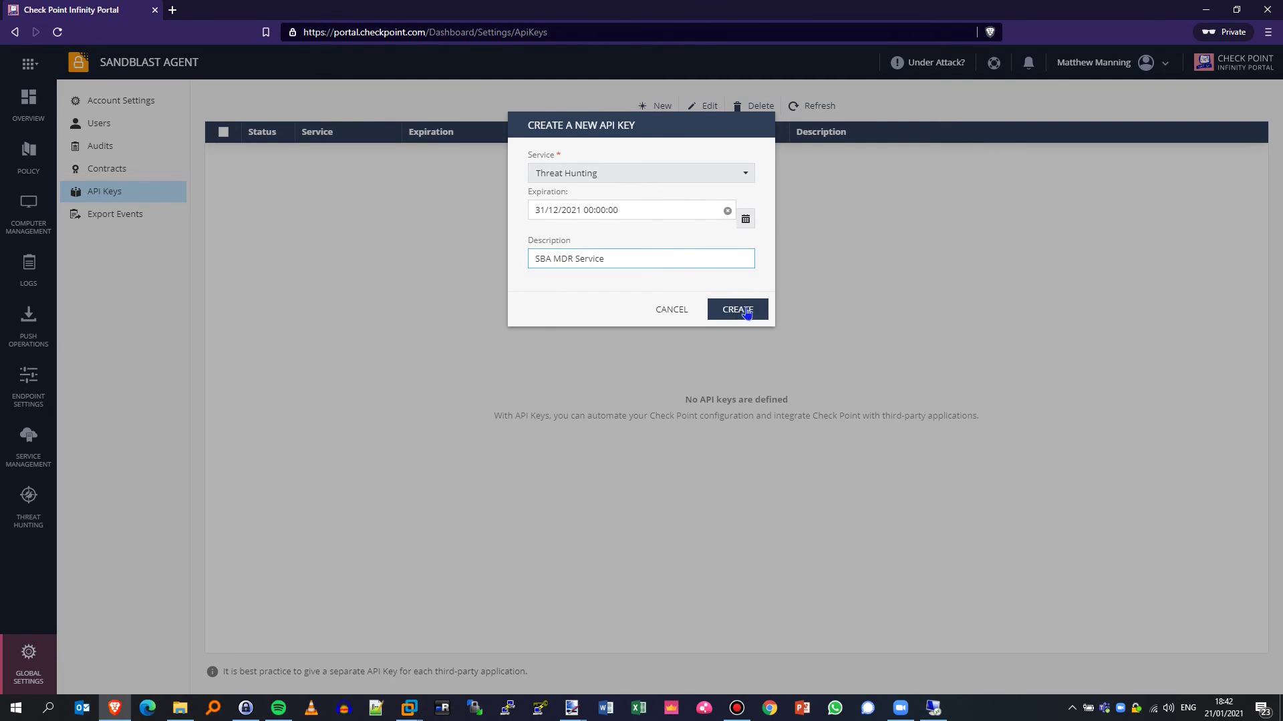
{"action": "left_click", "coordinate": [738, 310]}
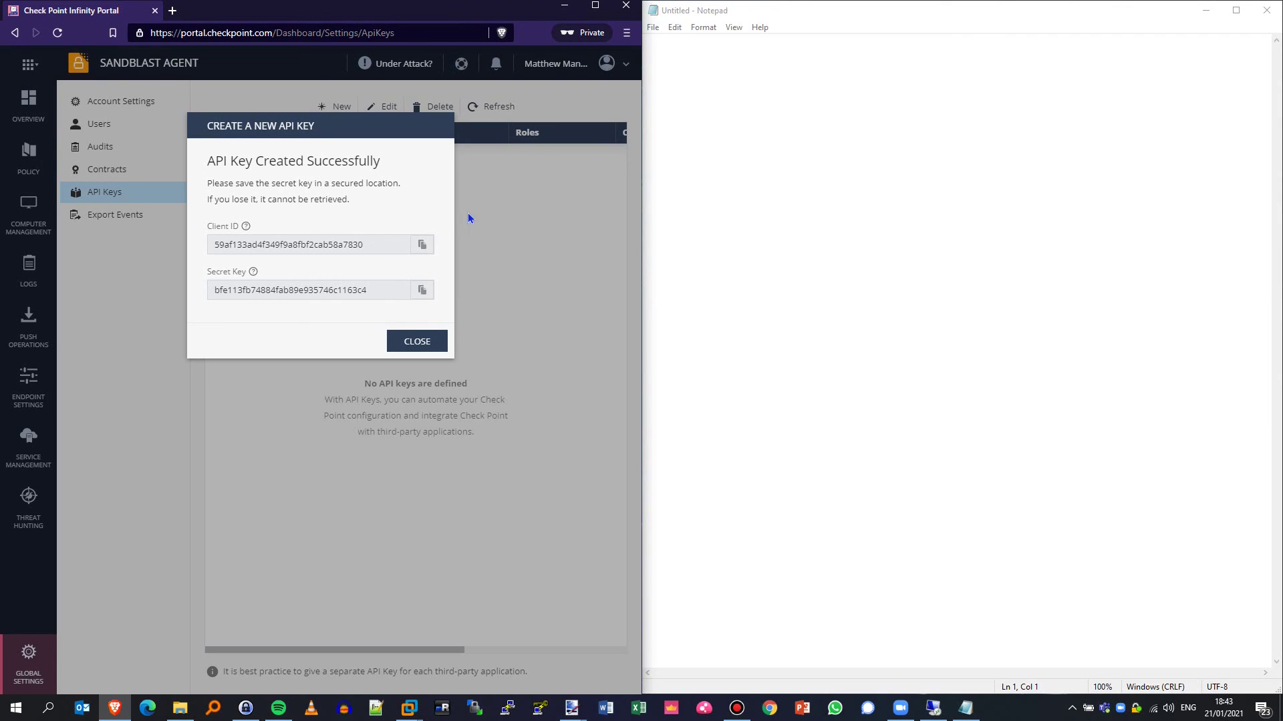
Step: Paste the new key's Client ID into Notepad after a 'Client ID' label
{"action": "left_click", "coordinate": [701, 80]}
{"action": "type", "text": "Client ID:"}
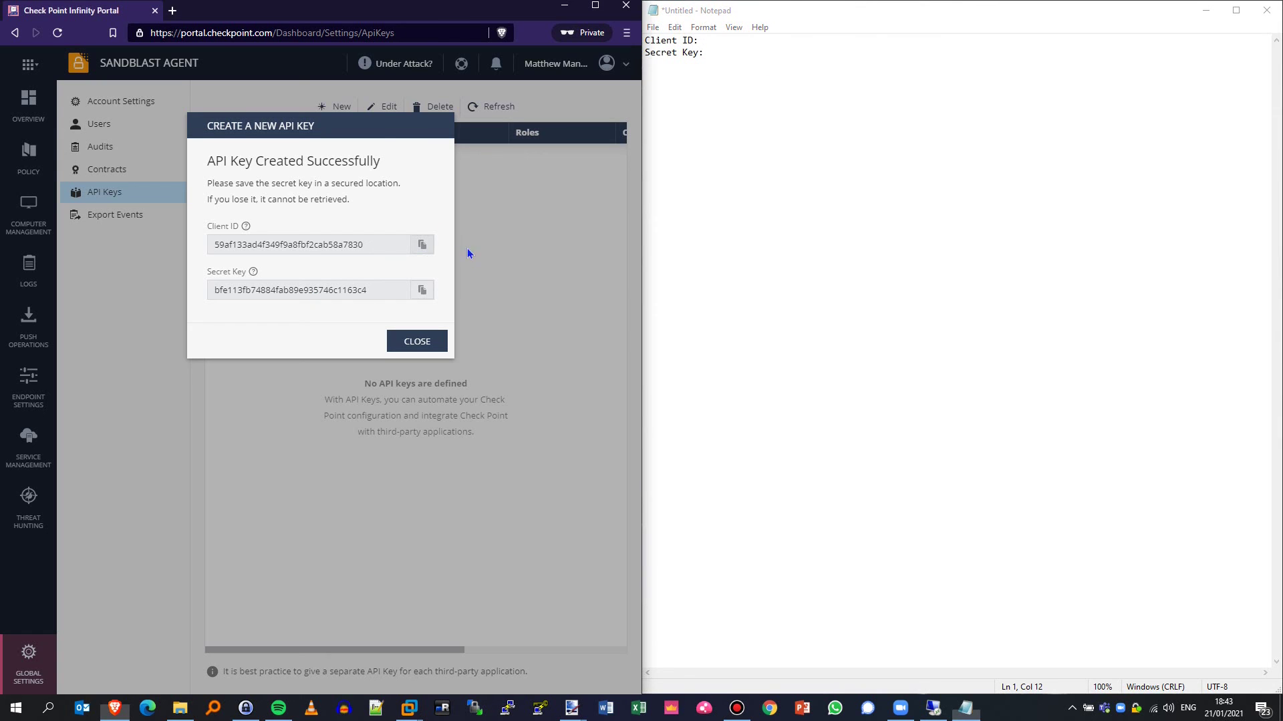
{"action": "left_click", "coordinate": [422, 245]}
{"action": "key", "text": "alt+Tab"}
{"action": "key", "text": "ctrl+v"}
Step: Paste the Secret Key after its label in Notepad and close the key-created confirmation
{"action": "left_click", "coordinate": [422, 290]}
{"action": "left_click", "coordinate": [699, 155]}
{"action": "key", "text": "End"}
{"action": "key", "text": "ctrl+v"}
{"action": "key", "text": "Return"}
{"action": "left_click", "coordinate": [416, 341]}
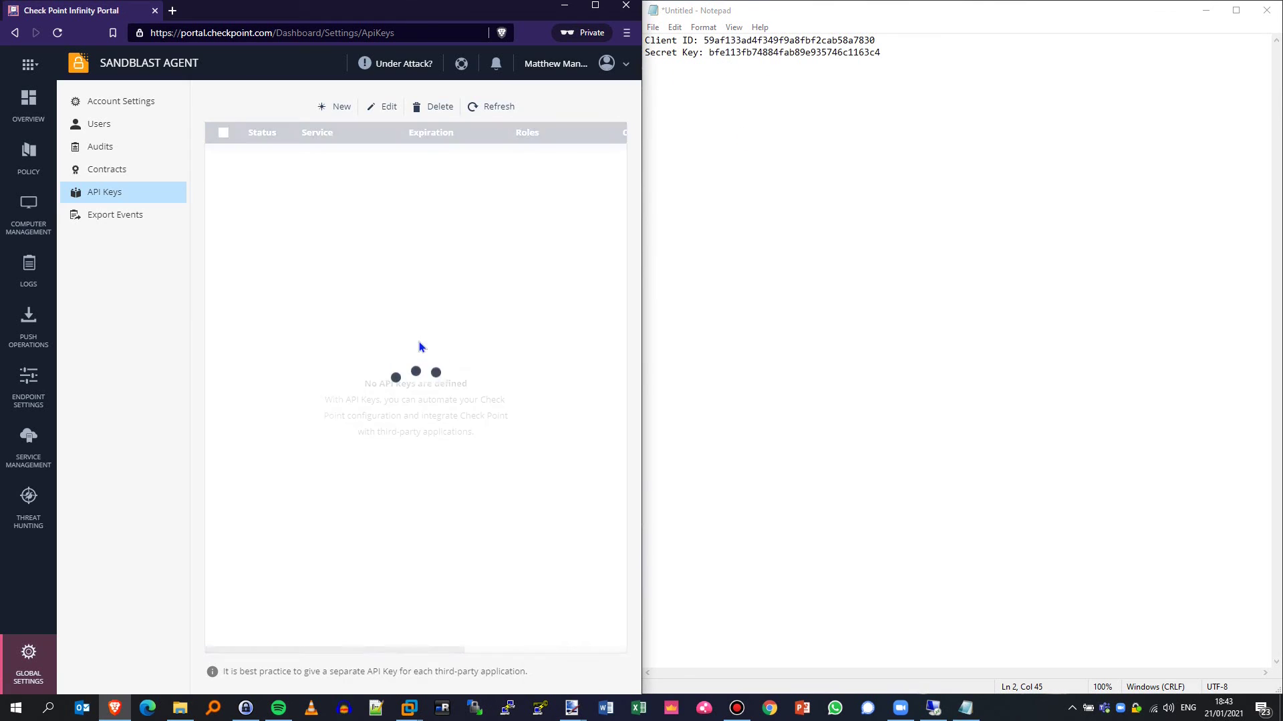
{"action": "left_click", "coordinate": [27, 454]}
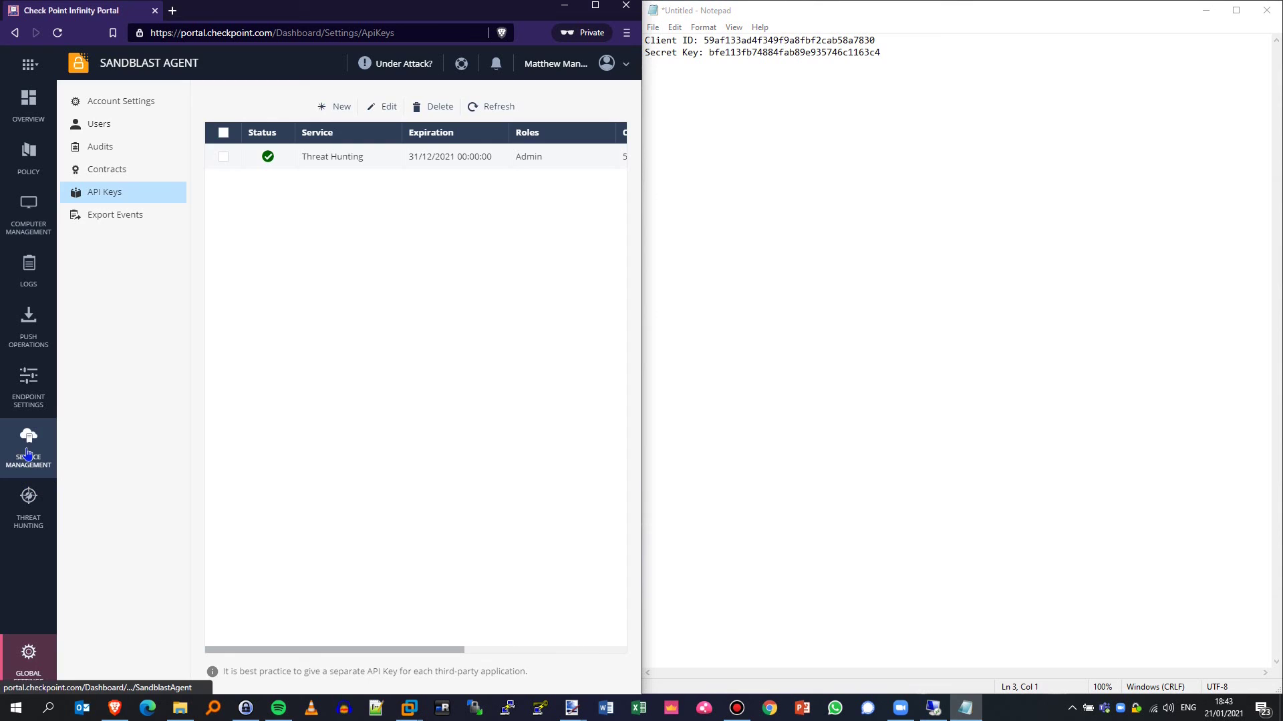
Step: Arrange Notepad beside the browser and add the account name after an 'Account Name:' label
{"action": "left_click_drag", "start_coordinate": [645, 345], "coordinate": [872, 341]}
{"action": "left_click", "coordinate": [663, 290]}
{"action": "left_click_drag", "start_coordinate": [642, 290], "coordinate": [866, 290]}
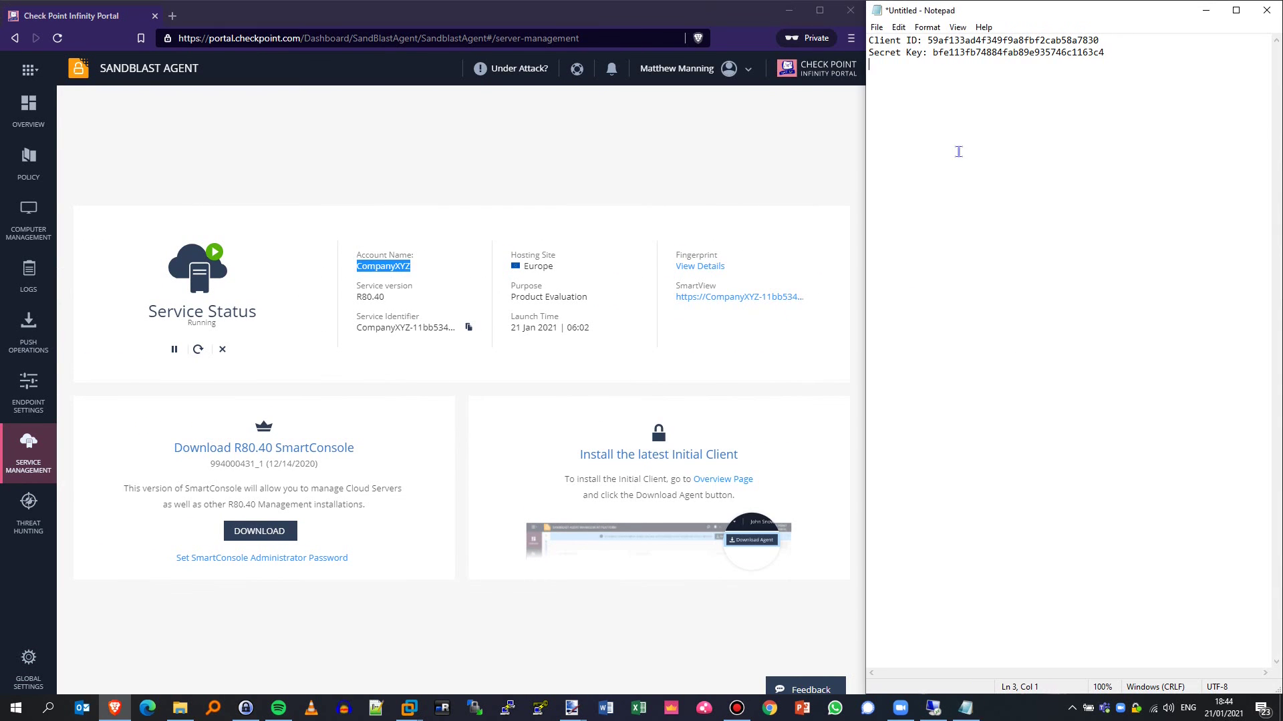
{"action": "left_click", "coordinate": [959, 150]}
{"action": "type", "text": "Account Name:"}
{"action": "key", "text": "ctrl+v"}
{"action": "key", "text": "Return"}
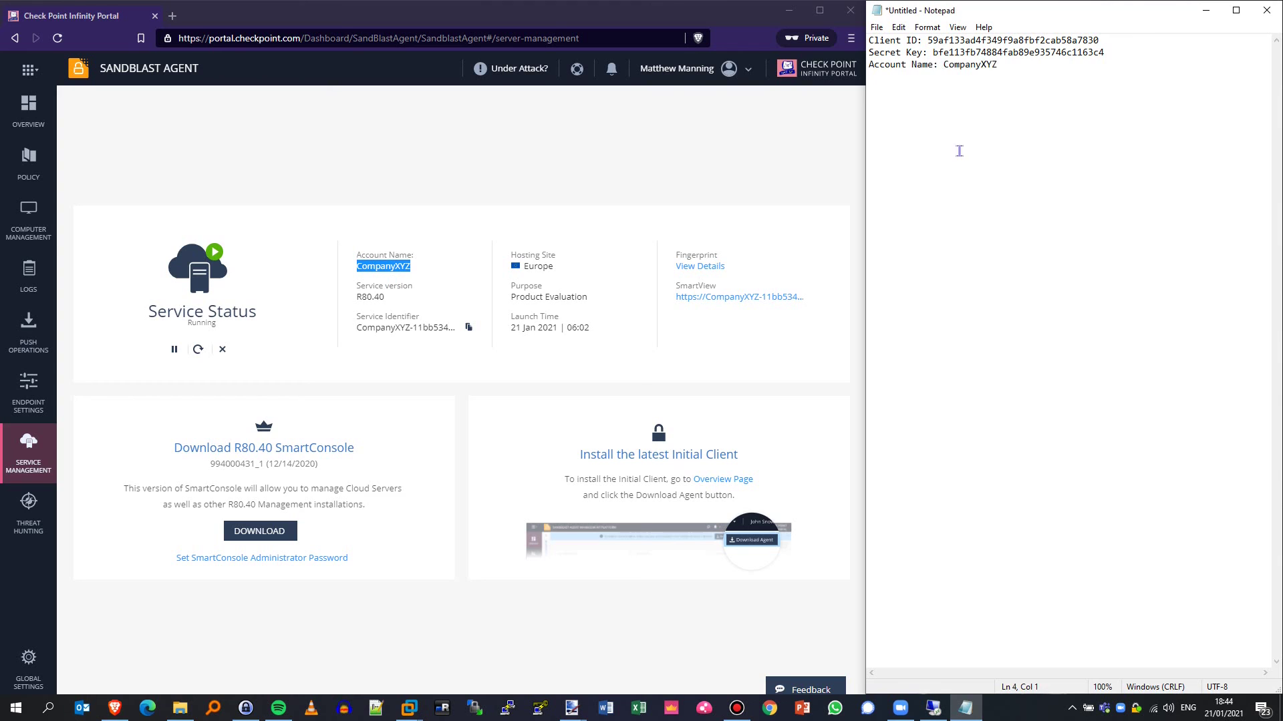
Step: Copy the service identifier into Notepad after a 'Service identifier:' label
{"action": "left_click_drag", "start_coordinate": [356, 326], "coordinate": [457, 327]}
{"action": "left_click", "coordinate": [468, 326]}
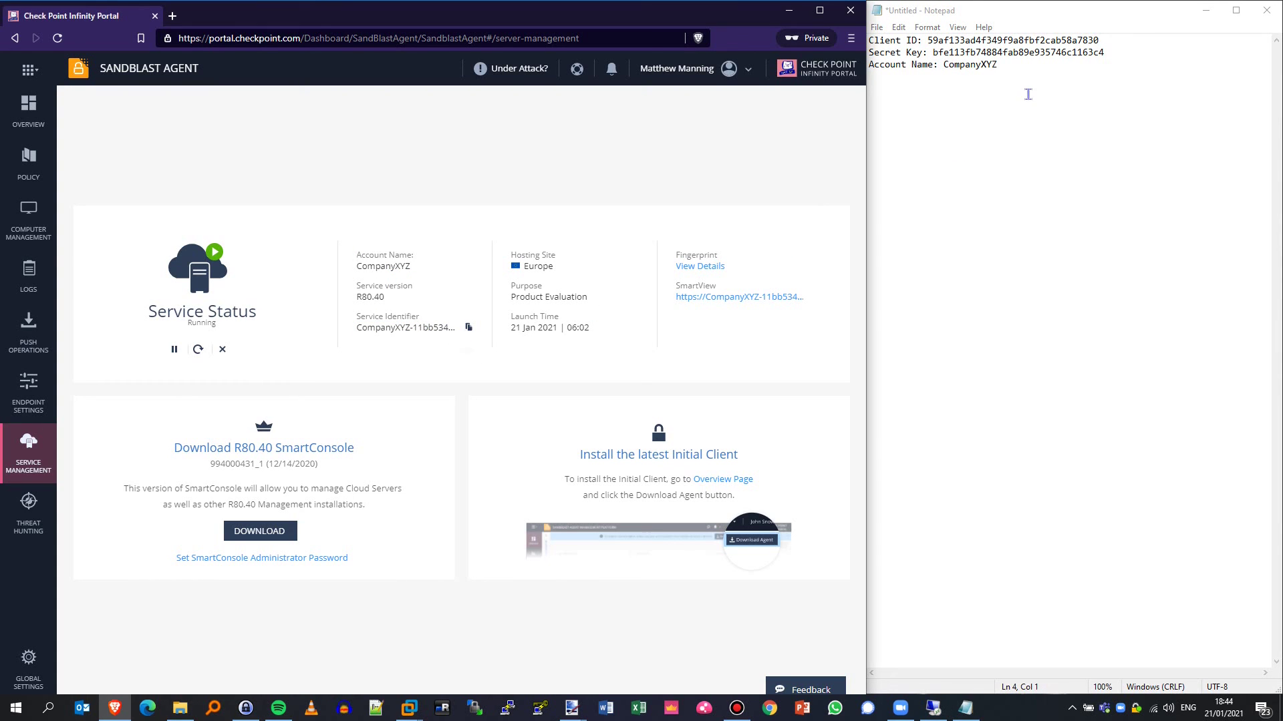
{"action": "key", "text": "alt+Tab"}
{"action": "type", "text": "Service identifier:"}
{"action": "key", "text": "ctrl+v"}
Step: Save the notes as MDR API KEY.txt
{"action": "key", "text": "ctrl+s"}
{"action": "type", "text": "MD"}
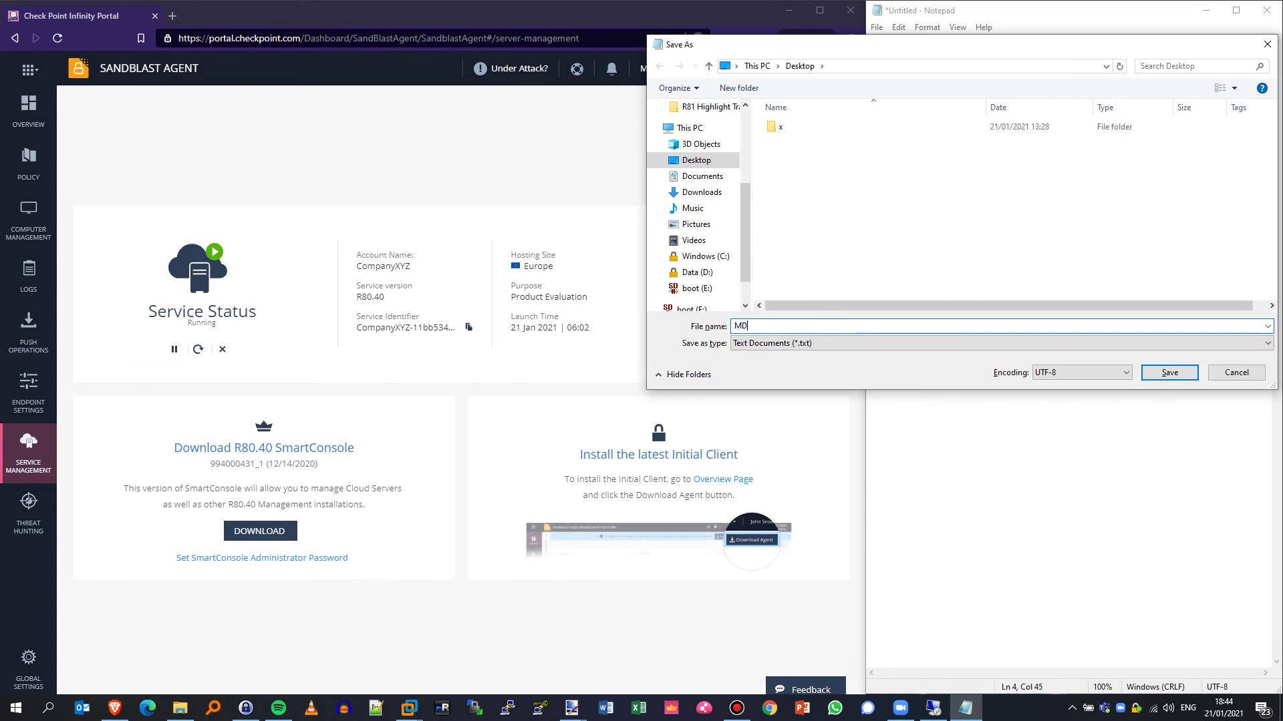
{"action": "type", "text": "R API KEY.txt"}
{"action": "key", "text": "Return"}
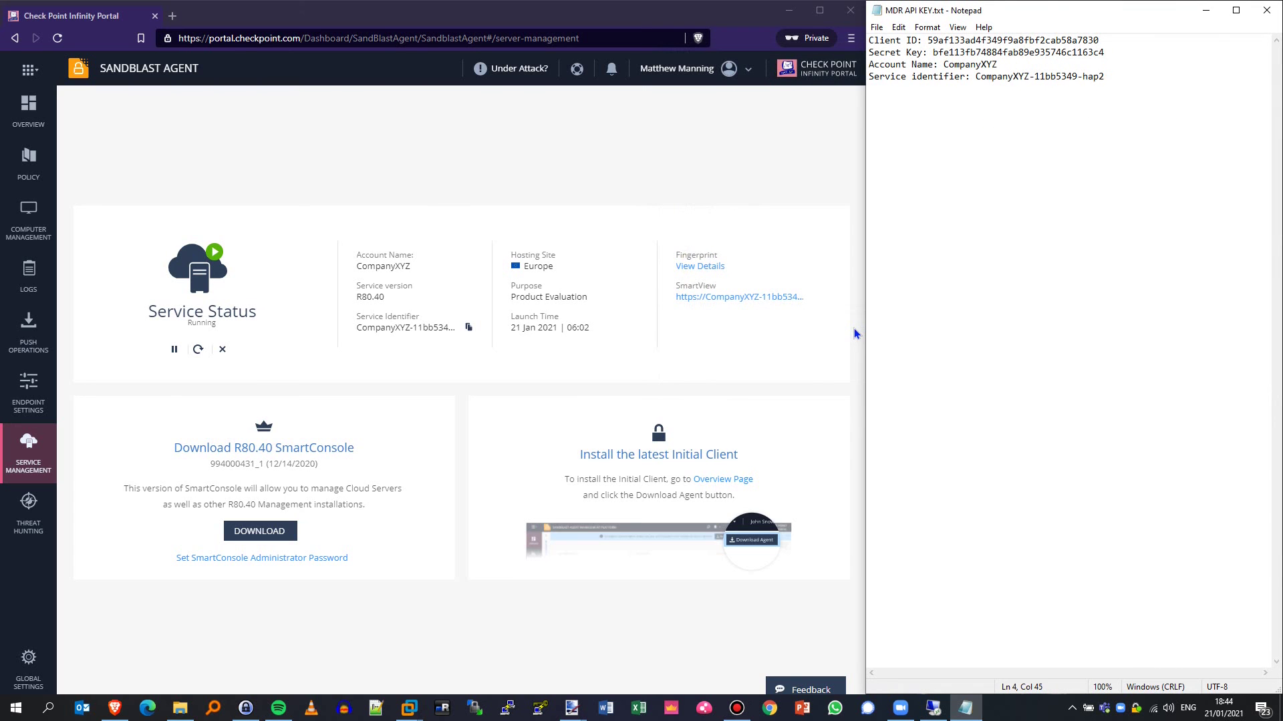